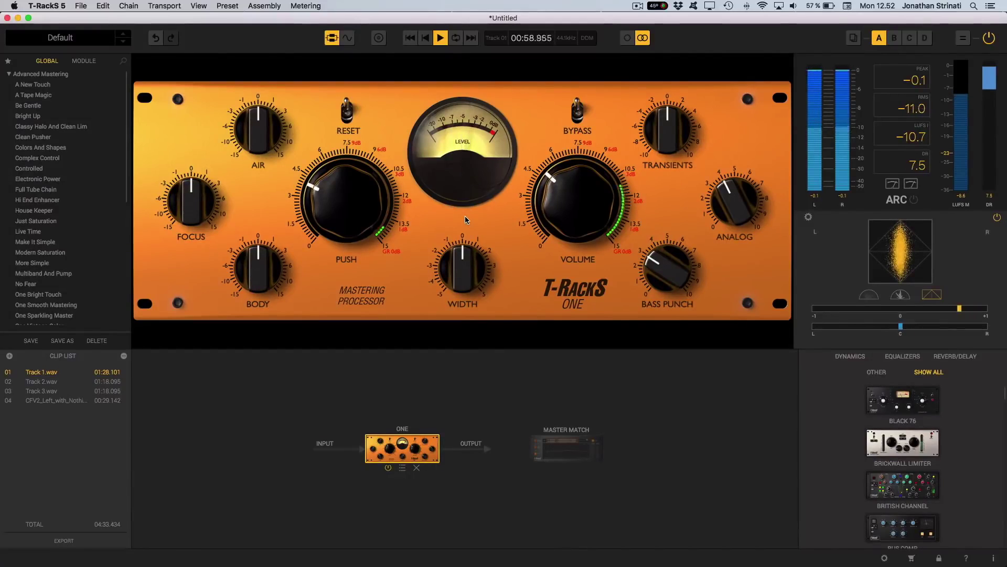
Show the waveform of Track 1 and loop the section from about 0:36 to 0:59
{"action": "left_click", "coordinate": [198, 6]}
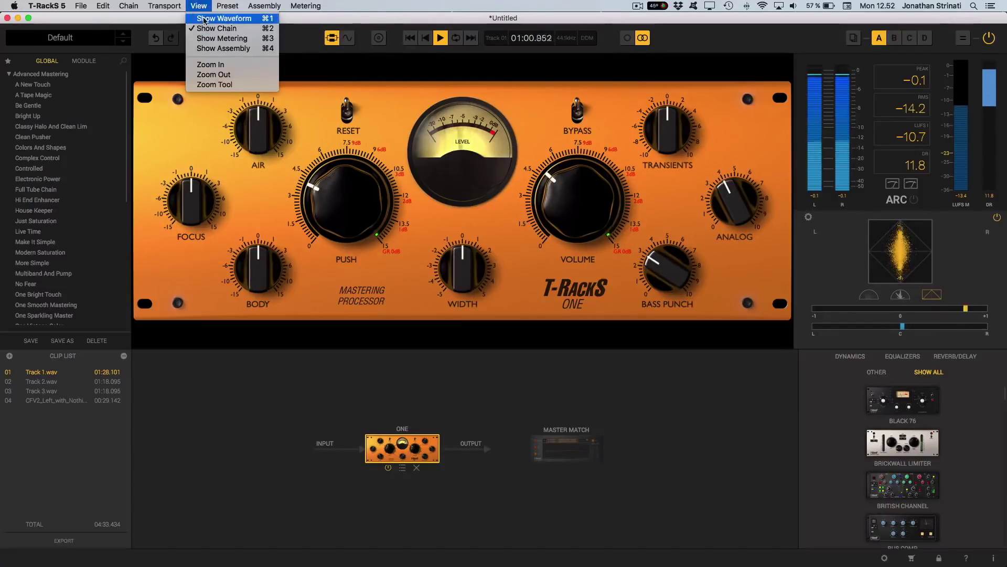
{"action": "left_click", "coordinate": [215, 18]}
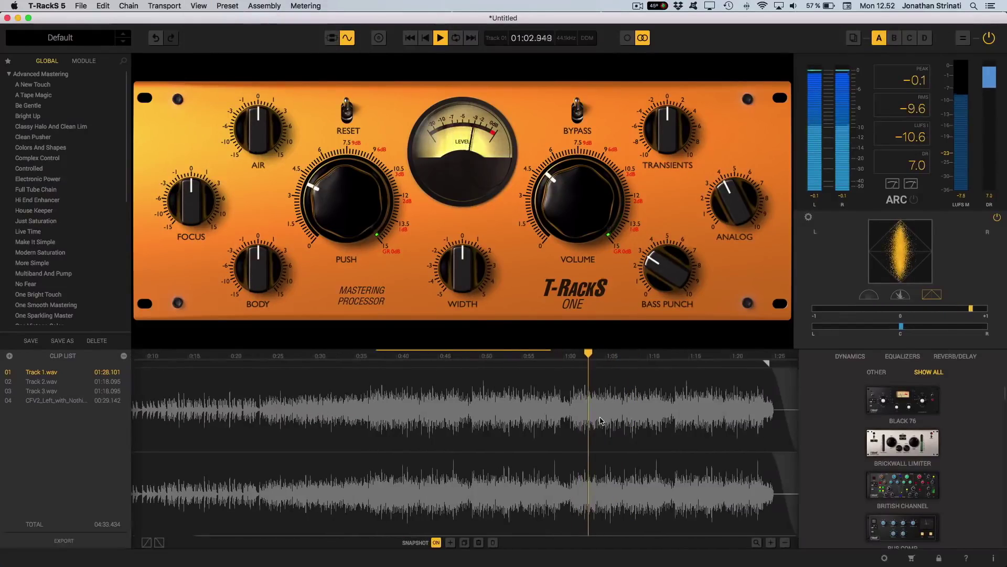
{"action": "mouse_move", "coordinate": [767, 362]}
{"action": "left_mouse_down"}
{"action": "mouse_move", "coordinate": [702, 361]}
{"action": "mouse_move", "coordinate": [769, 359]}
{"action": "left_mouse_up"}
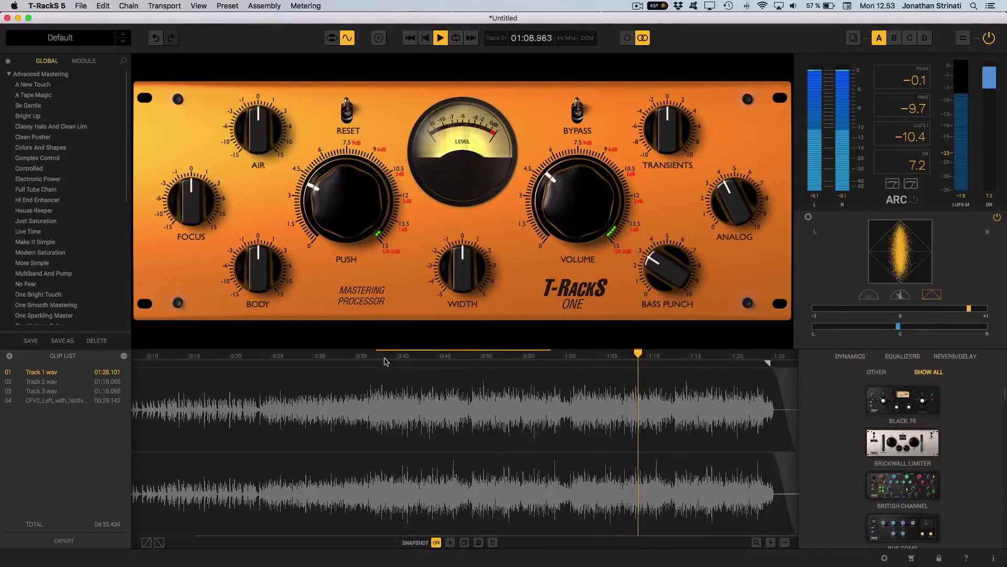
{"action": "left_click_drag", "start_coordinate": [368, 373], "coordinate": [566, 374]}
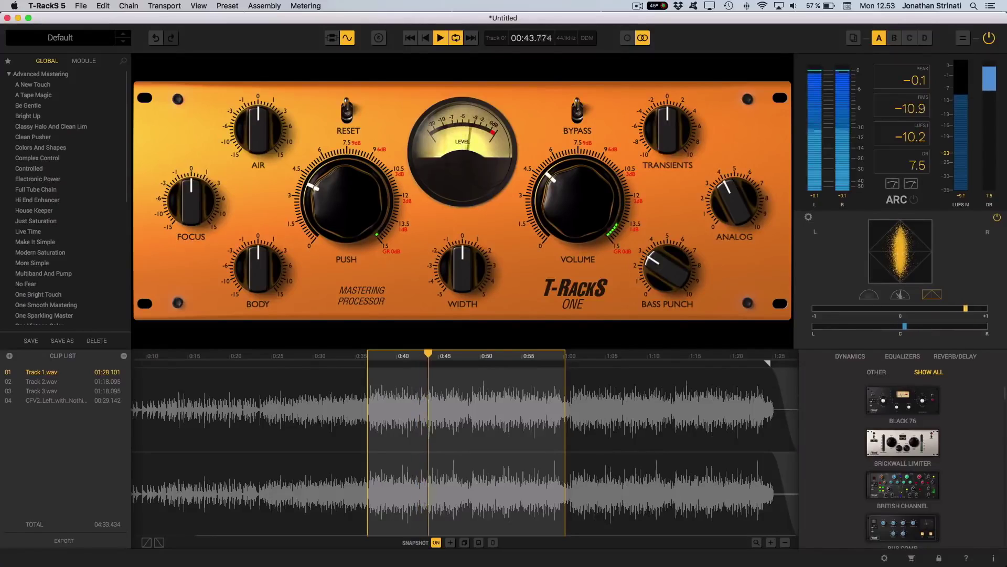
Raise the One processor's Volume to 8.5 and its Push to about 5
{"action": "mouse_move", "coordinate": [326, 233]}
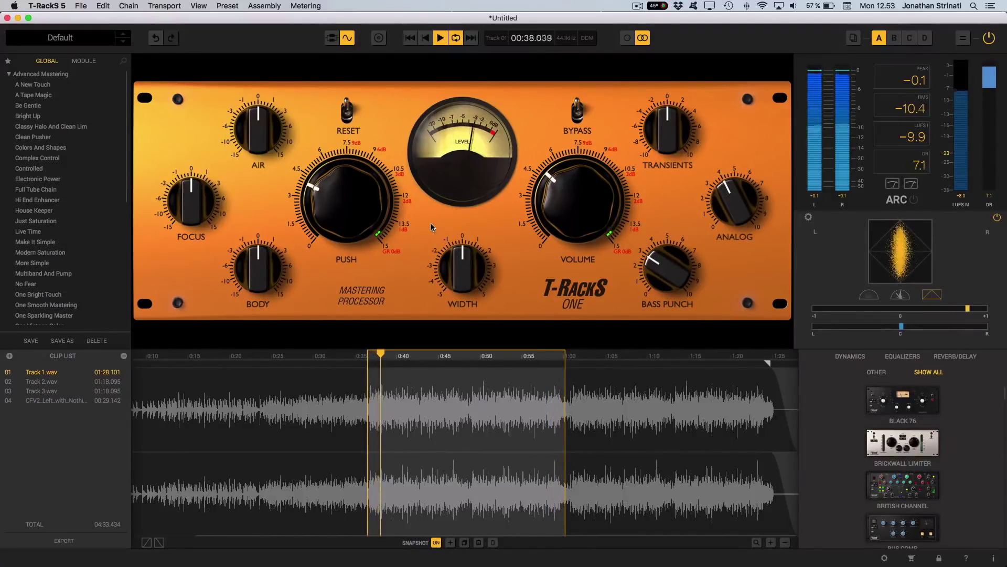
{"action": "mouse_move", "coordinate": [462, 256]}
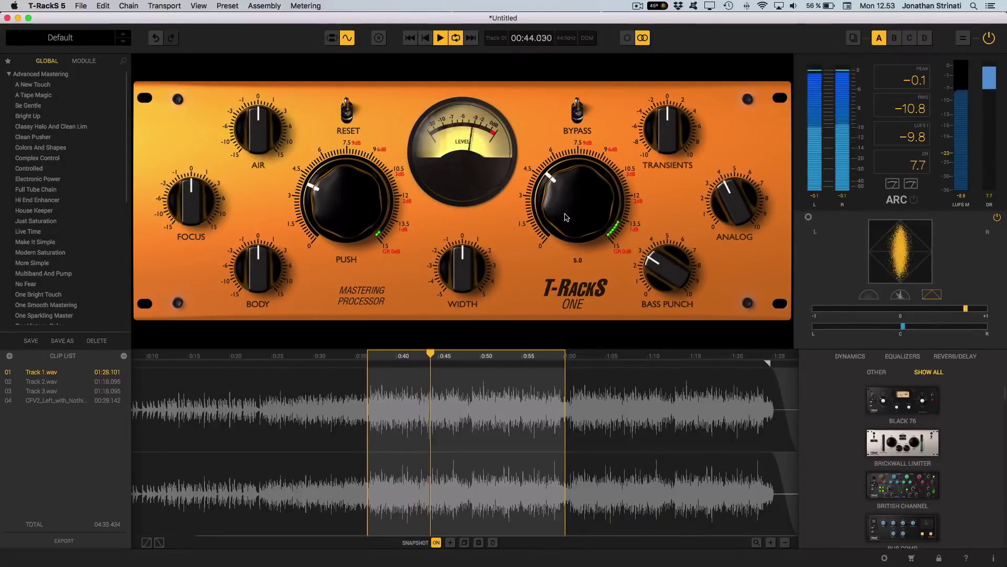
{"action": "left_click_drag", "start_coordinate": [562, 219], "coordinate": [557, 172]}
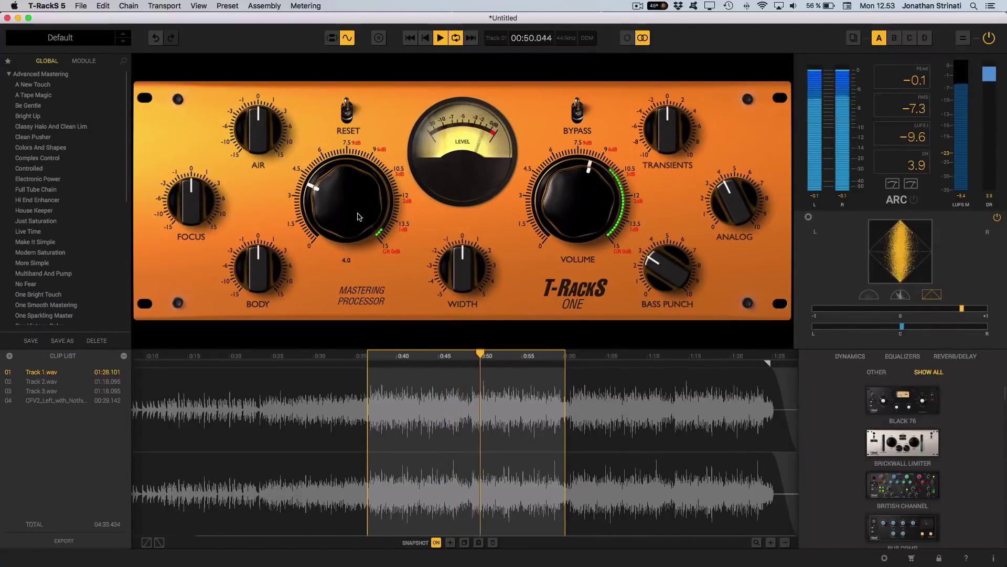
{"action": "left_click_drag", "start_coordinate": [359, 217], "coordinate": [352, 196]}
Boost Air and Width by about 2 each and raise Body slightly above zero on the One processor
{"action": "left_click_drag", "start_coordinate": [249, 129], "coordinate": [245, 105]}
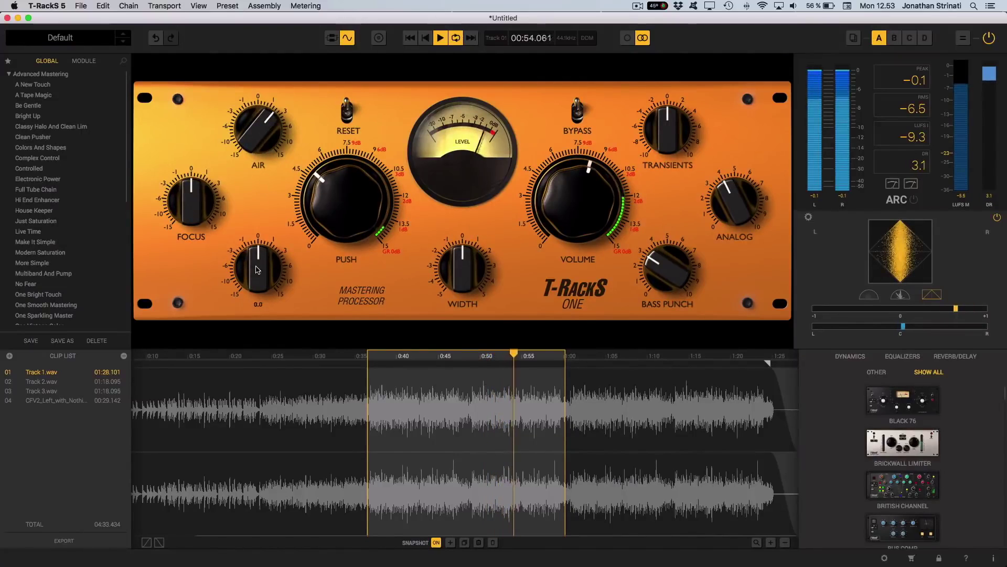
{"action": "left_click_drag", "start_coordinate": [258, 269], "coordinate": [259, 262]}
{"action": "left_click_drag", "start_coordinate": [455, 266], "coordinate": [452, 249]}
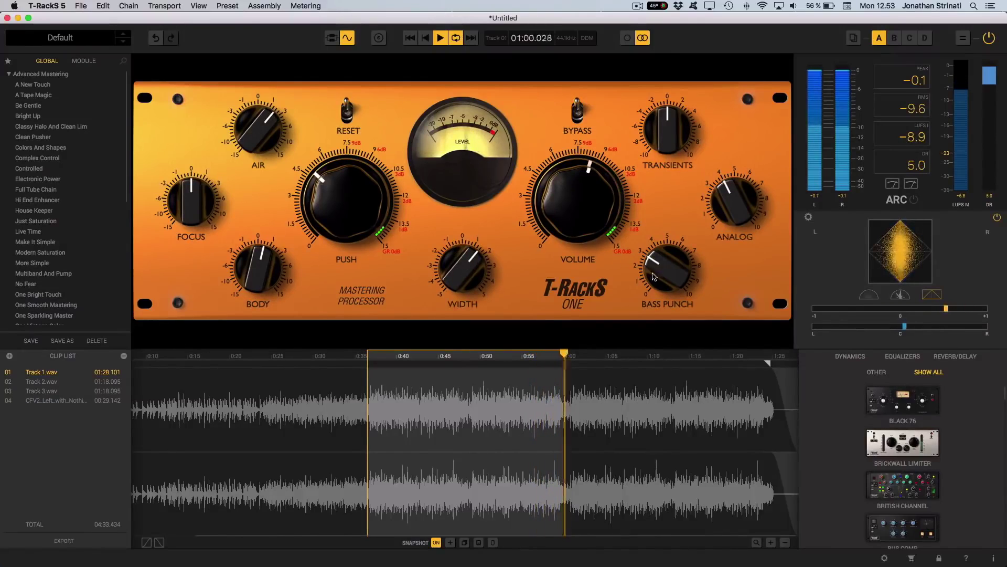
Turn up Bass Punch slightly, Transients to about 1.5 and Analog to about 5.5, keeping Volume near 8.5
{"action": "left_click_drag", "start_coordinate": [659, 272], "coordinate": [658, 270]}
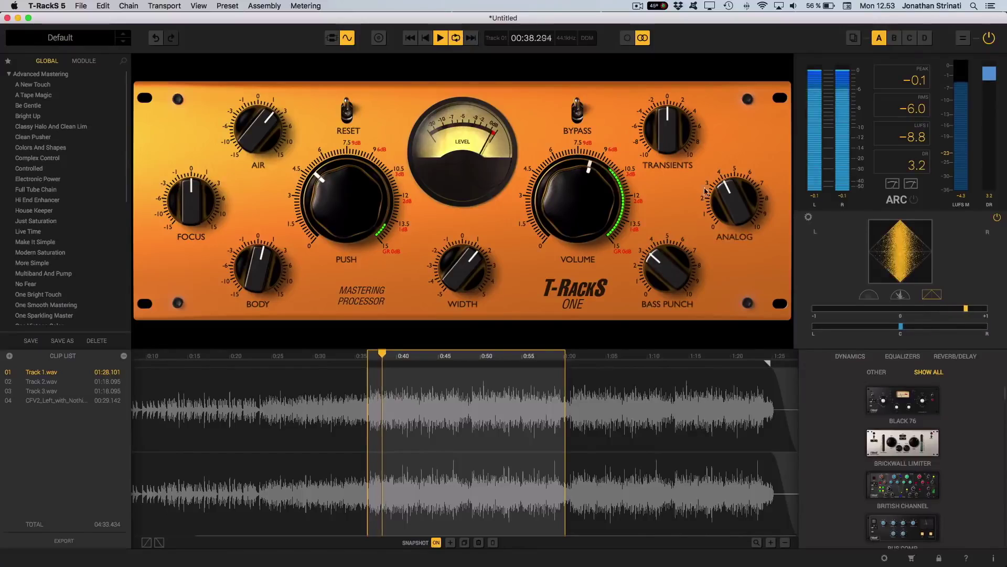
{"action": "mouse_move", "coordinate": [671, 141]}
{"action": "left_click_drag", "start_coordinate": [671, 141], "coordinate": [671, 137]}
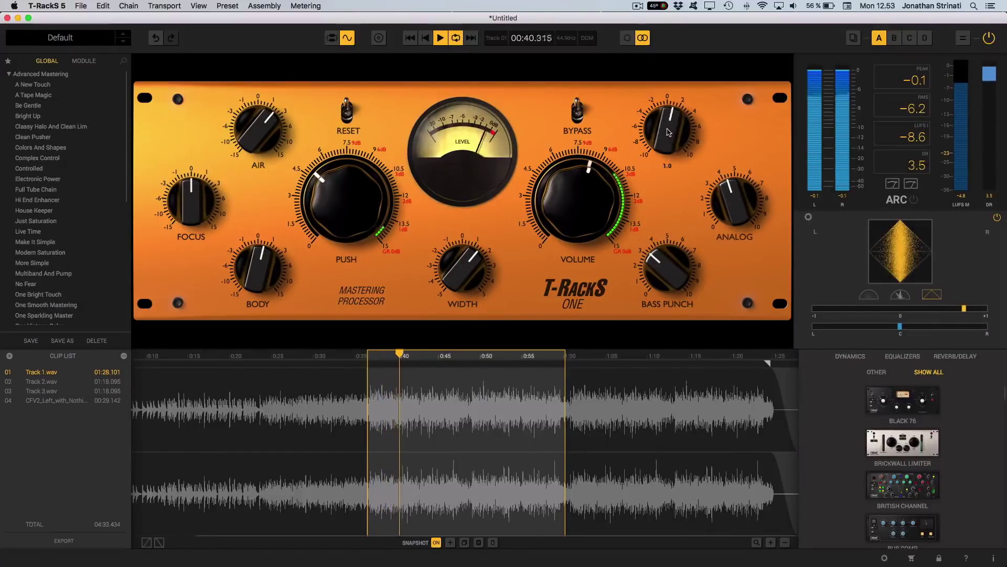
{"action": "mouse_move", "coordinate": [743, 196]}
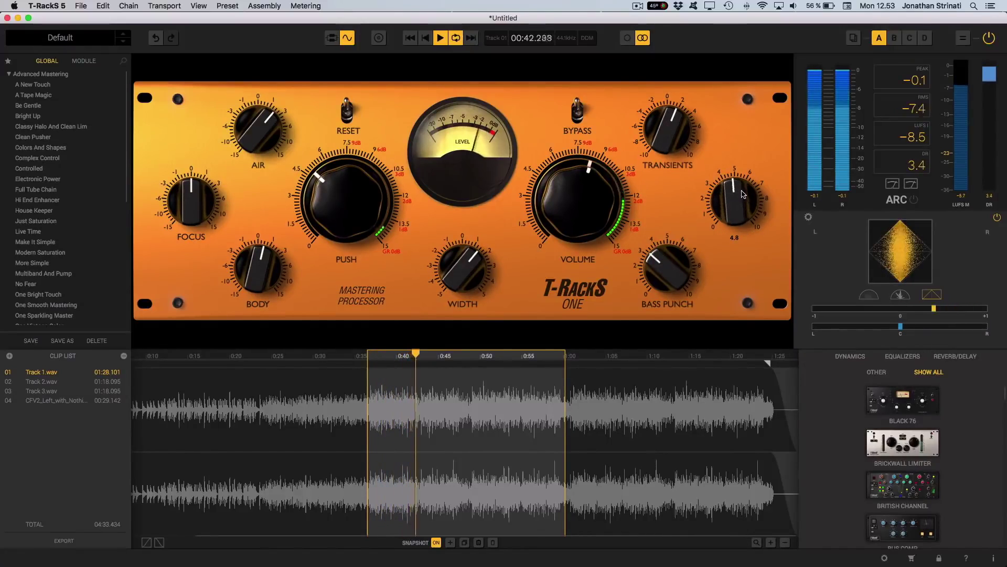
{"action": "mouse_move", "coordinate": [586, 210]}
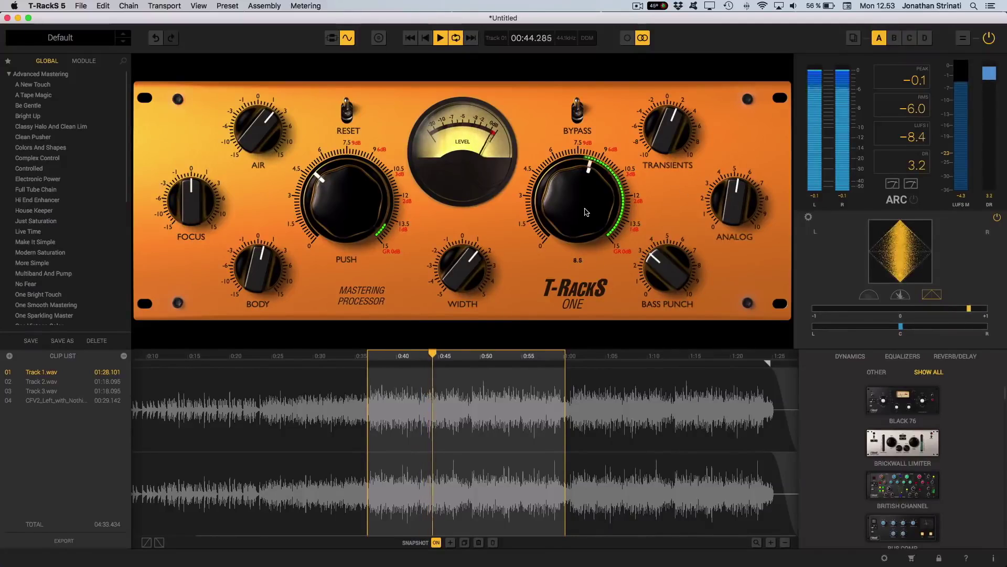
{"action": "left_click_drag", "start_coordinate": [601, 207], "coordinate": [600, 209]}
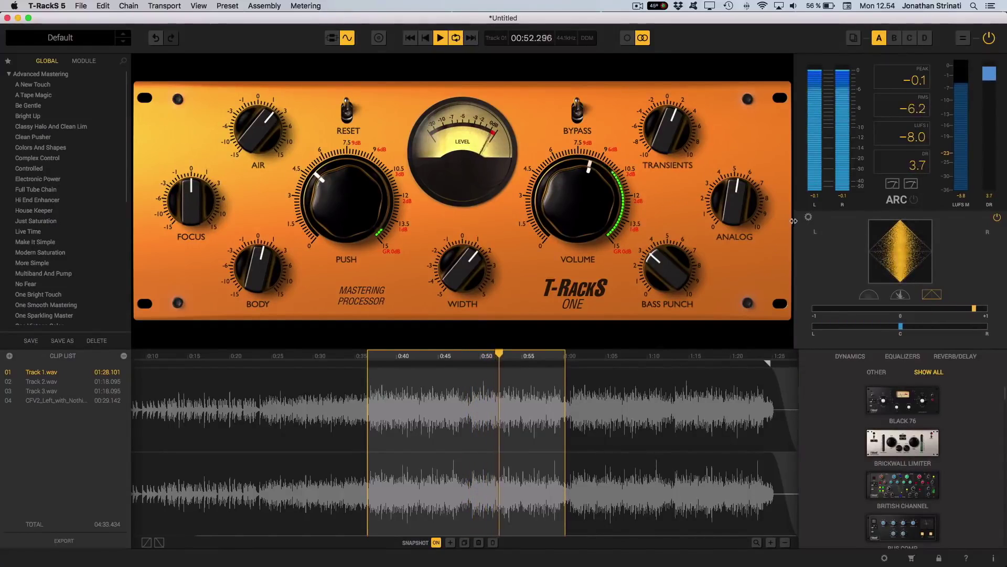
Resize the workspace to enlarge the metering and module browser areas, and extend the loop's end to about 1:21
{"action": "left_click_drag", "start_coordinate": [793, 222], "coordinate": [588, 250]}
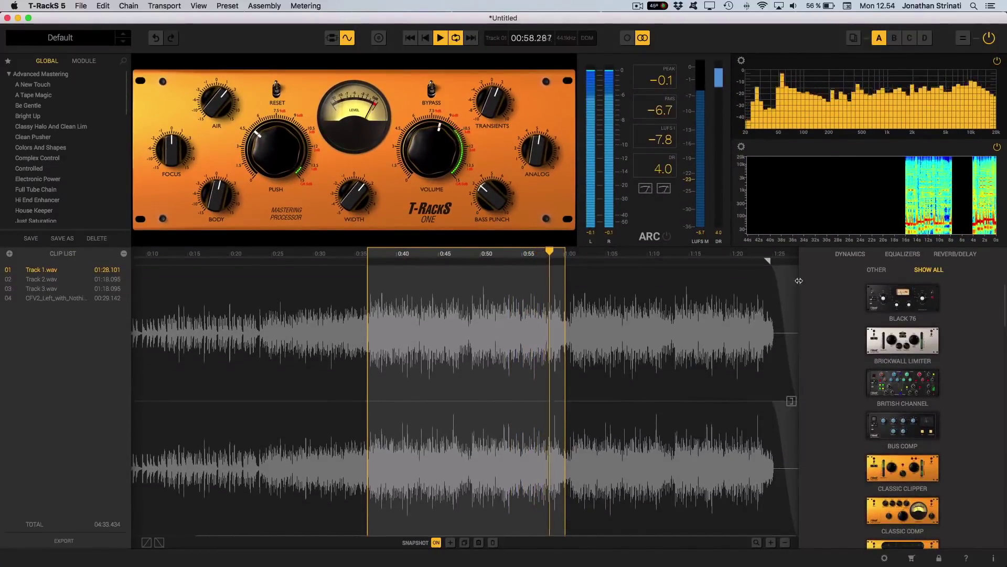
{"action": "left_click_drag", "start_coordinate": [798, 279], "coordinate": [589, 272]}
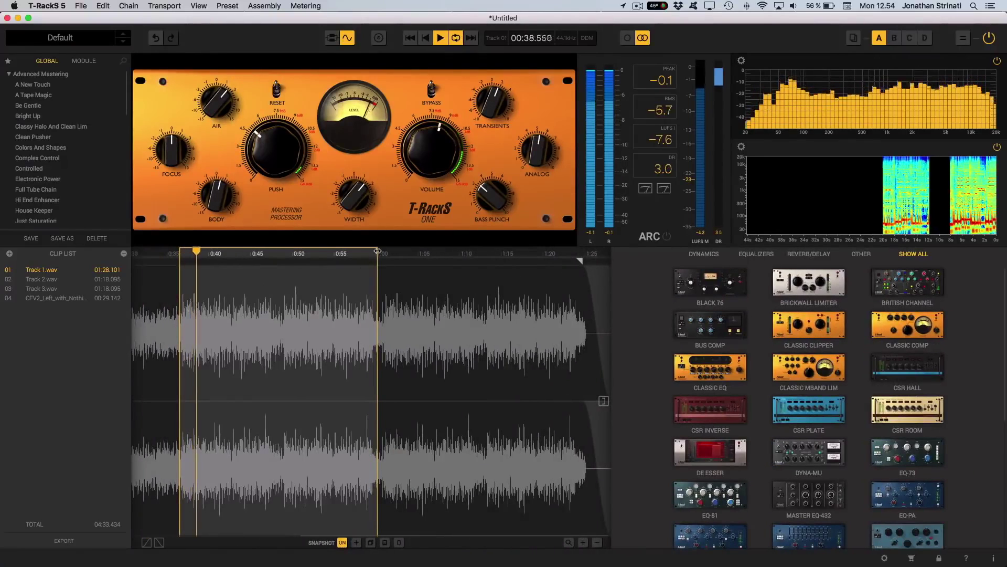
{"action": "left_click_drag", "start_coordinate": [377, 257], "coordinate": [634, 354]}
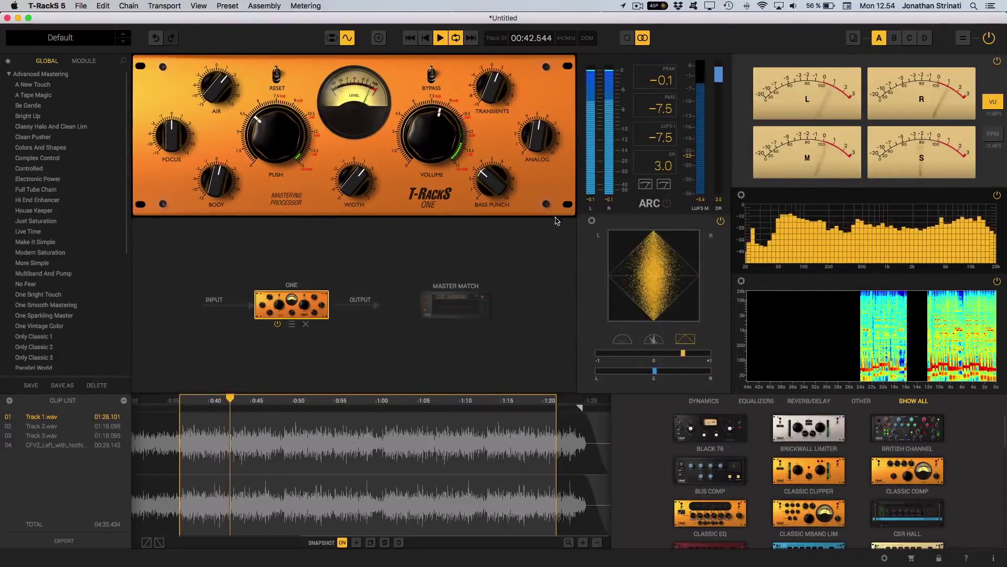
{"action": "left_click_drag", "start_coordinate": [576, 202], "coordinate": [563, 241]}
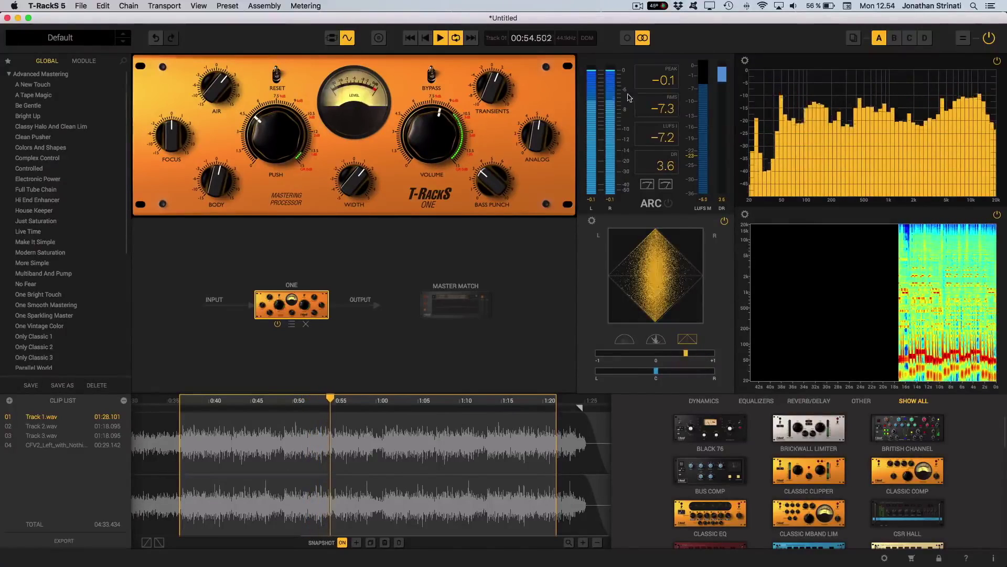
Open the separate Metering window and move it over the middle of the workspace
{"action": "key", "text": "super+m"}
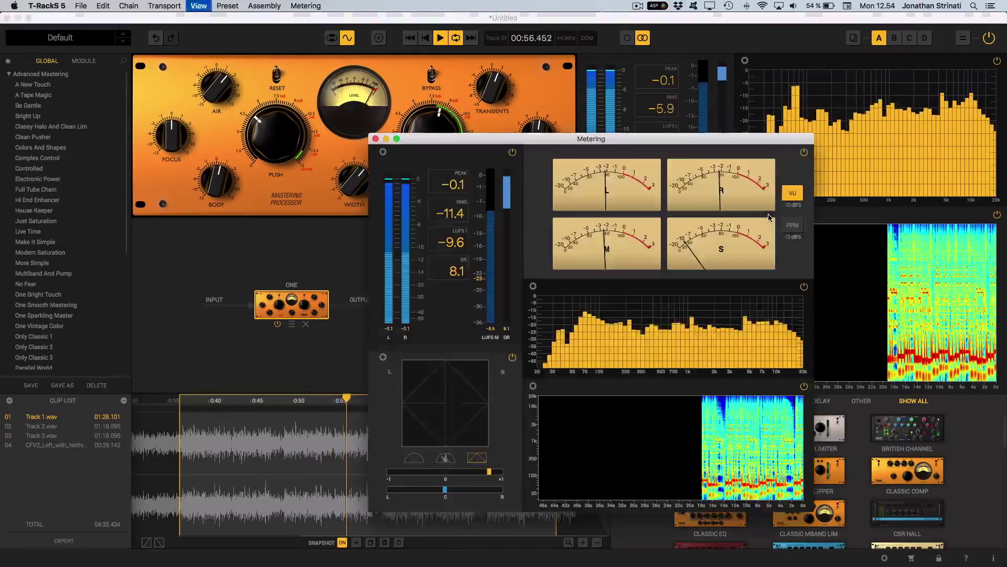
{"action": "left_click_drag", "start_coordinate": [617, 136], "coordinate": [482, 123]}
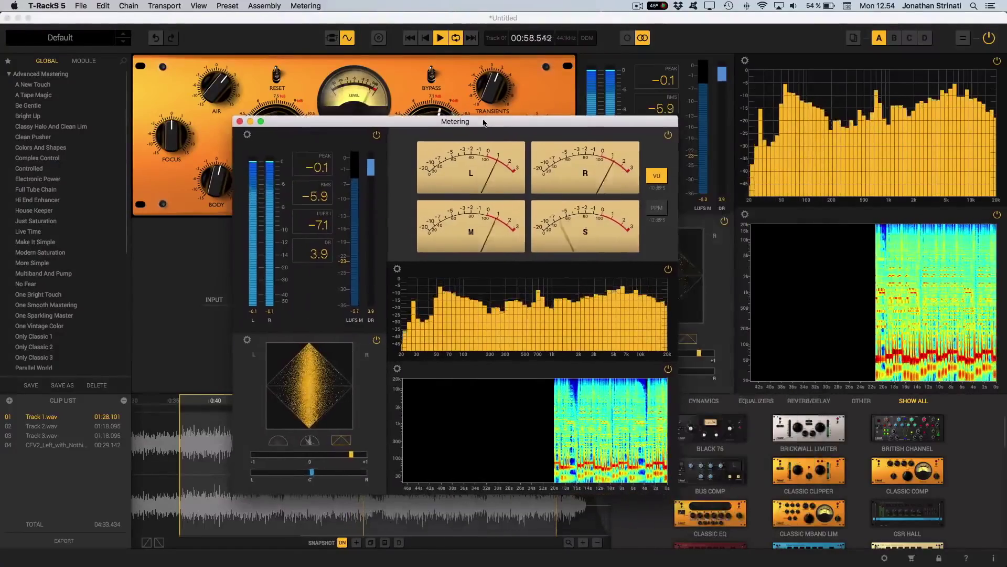
Try Short Term for the LUFS numeric reading in the Metering window and restore it to Integrated
{"action": "left_click", "coordinate": [246, 136]}
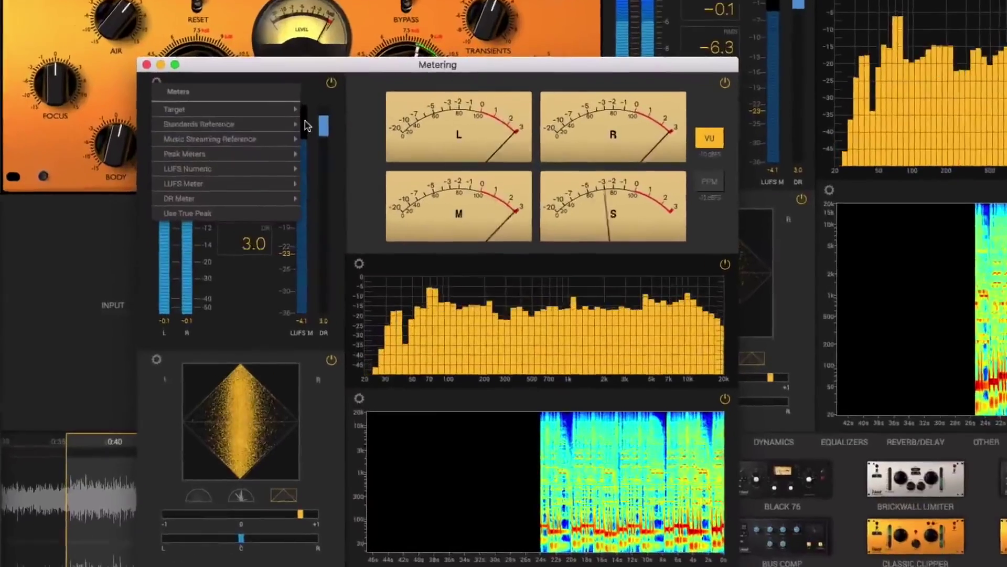
{"action": "mouse_move", "coordinate": [242, 148]}
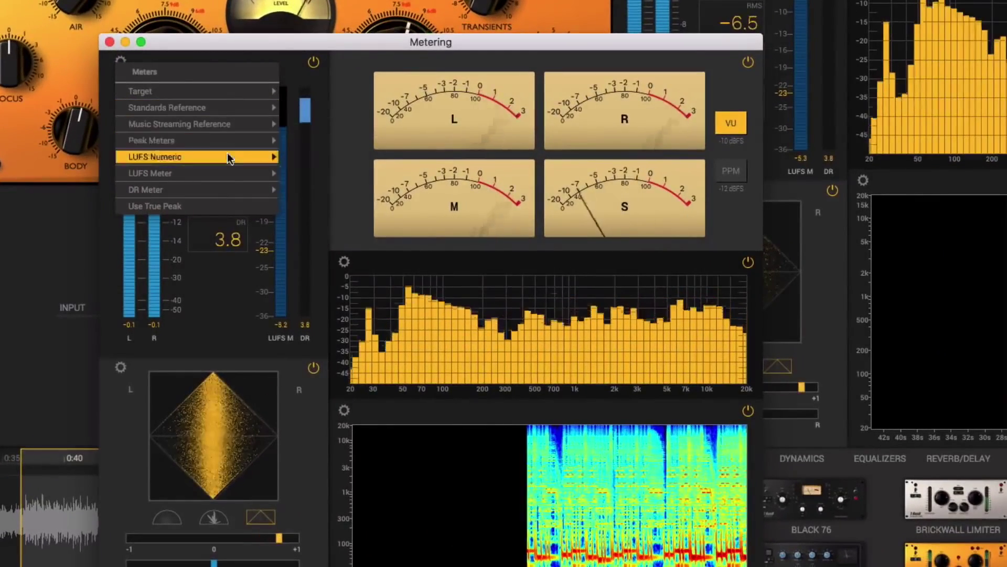
{"action": "mouse_move", "coordinate": [231, 197]}
{"action": "mouse_move", "coordinate": [215, 173]}
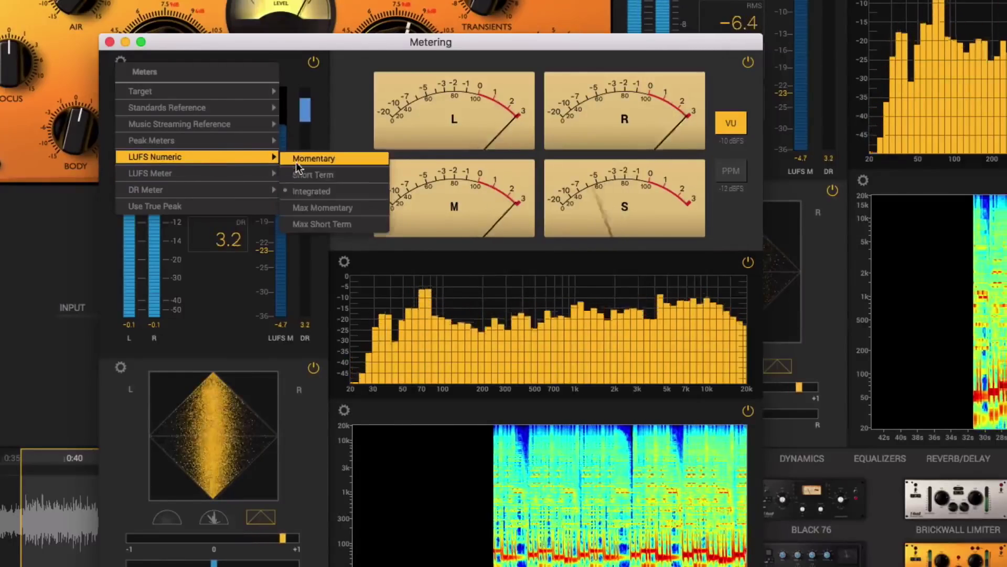
{"action": "left_click", "coordinate": [295, 174]}
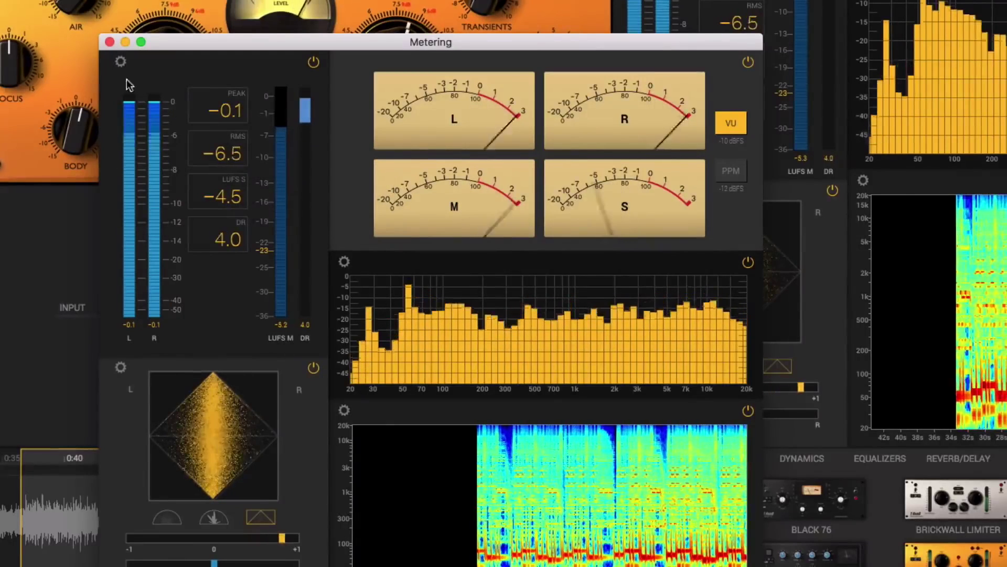
{"action": "left_click", "coordinate": [120, 62]}
{"action": "mouse_move", "coordinate": [139, 156]}
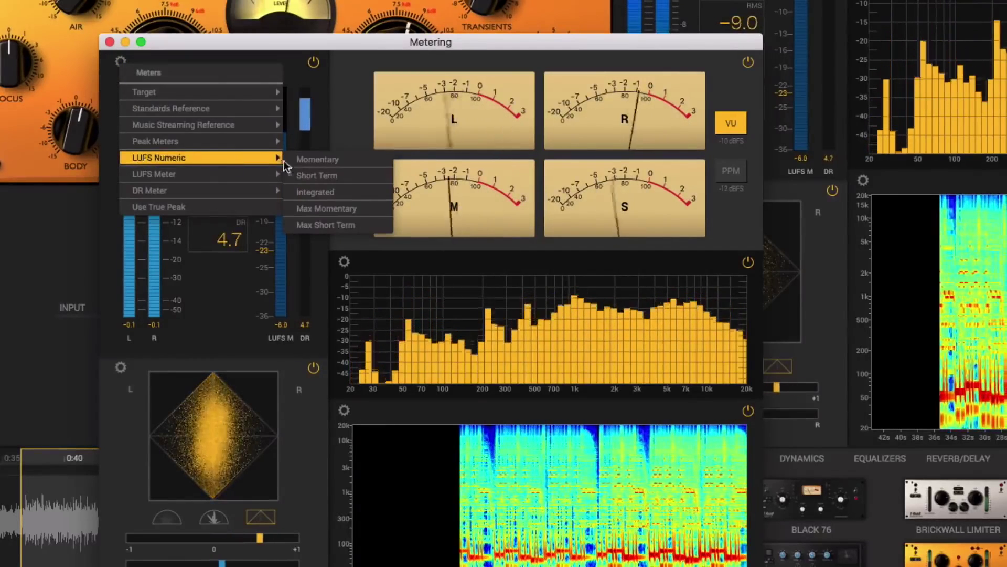
{"action": "left_click", "coordinate": [322, 192]}
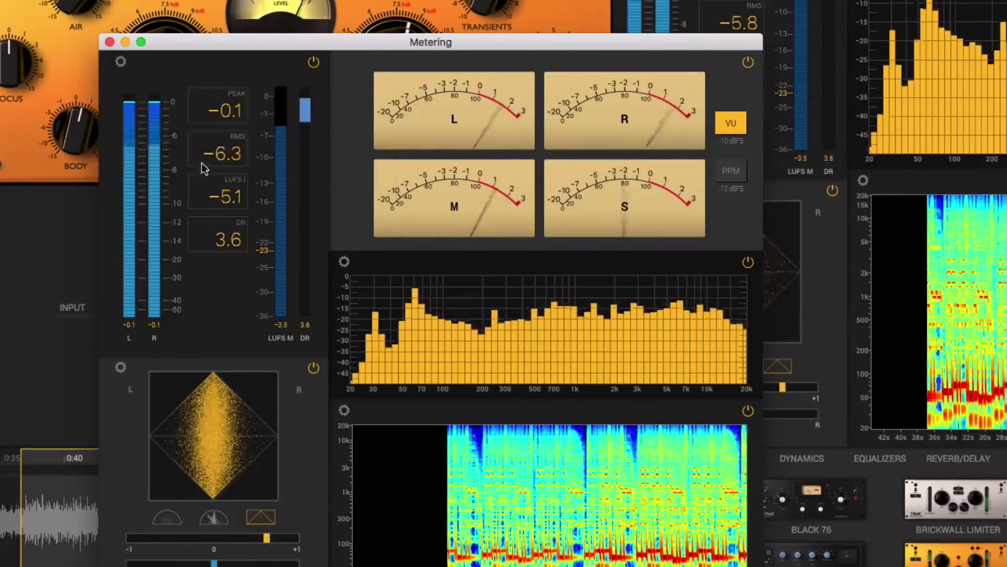
Review the meter's Music Streaming Reference and Standards Reference options
{"action": "left_click", "coordinate": [120, 62]}
{"action": "mouse_move", "coordinate": [158, 121]}
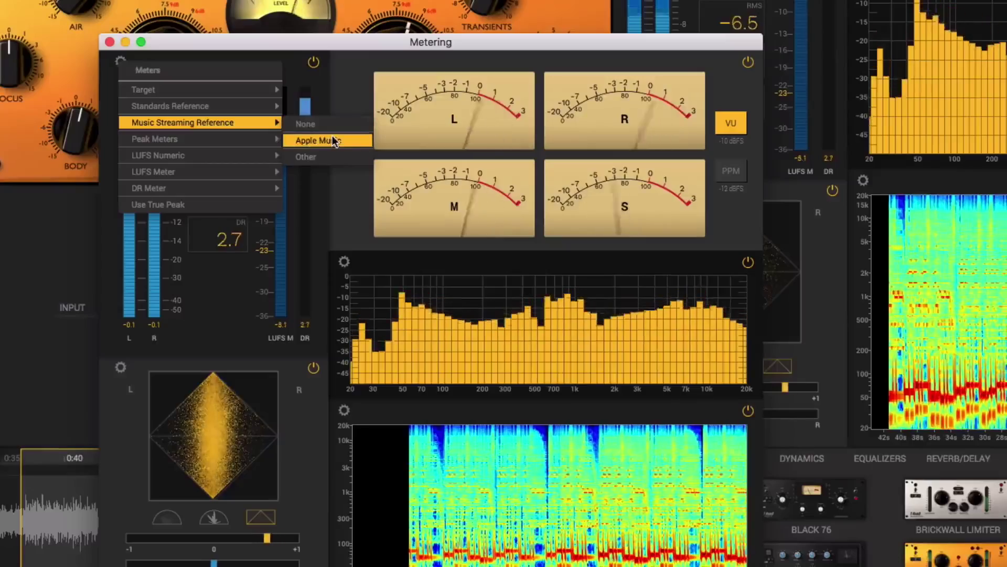
{"action": "mouse_move", "coordinate": [246, 106]}
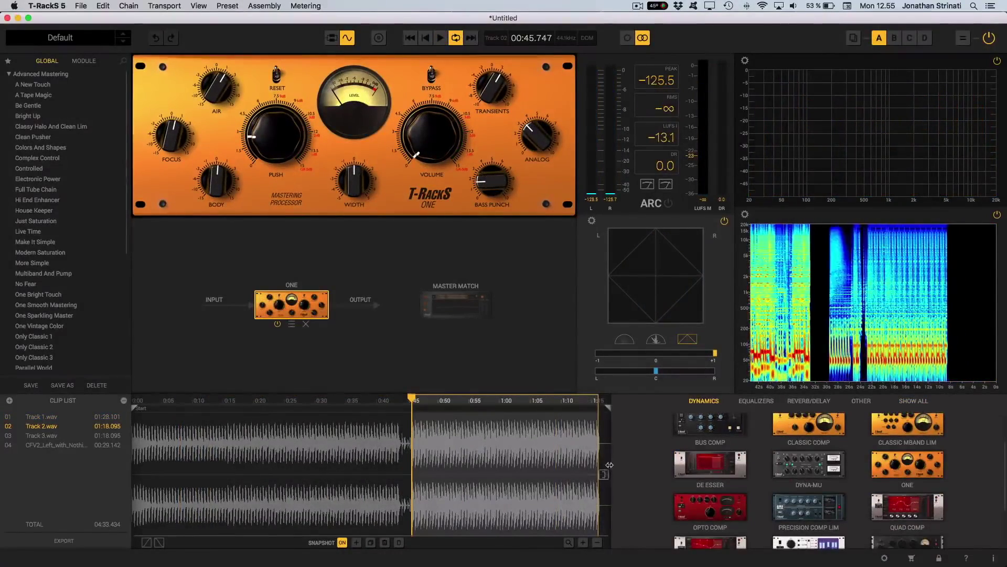
Widen the waveform area and look through the Dynamics, Equalizers, Reverb/Delay, Other and Show All module categories
{"action": "left_click_drag", "start_coordinate": [612, 464], "coordinate": [648, 464]}
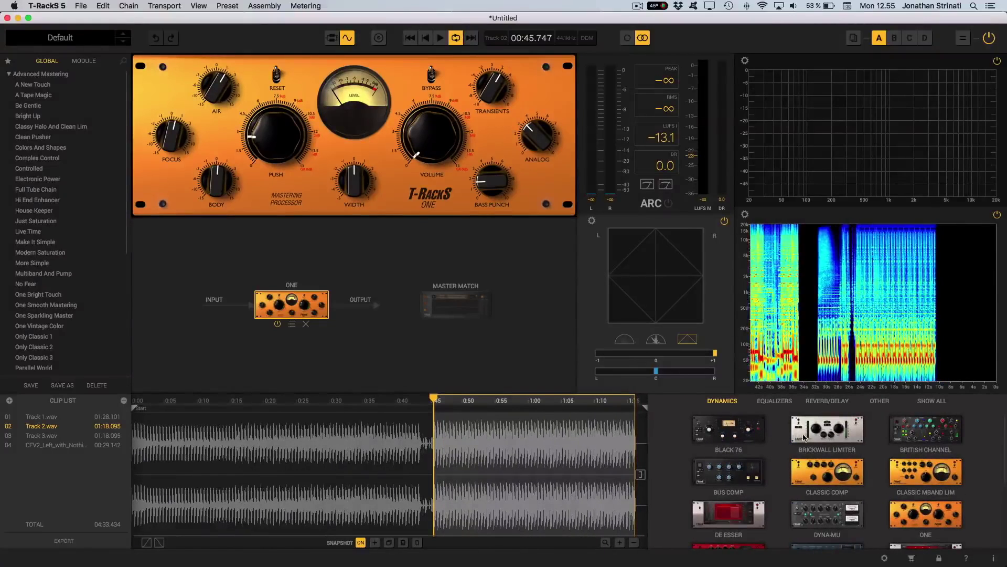
{"action": "scroll", "coordinate": [896, 499], "scroll_direction": "down", "scroll_amount": 5}
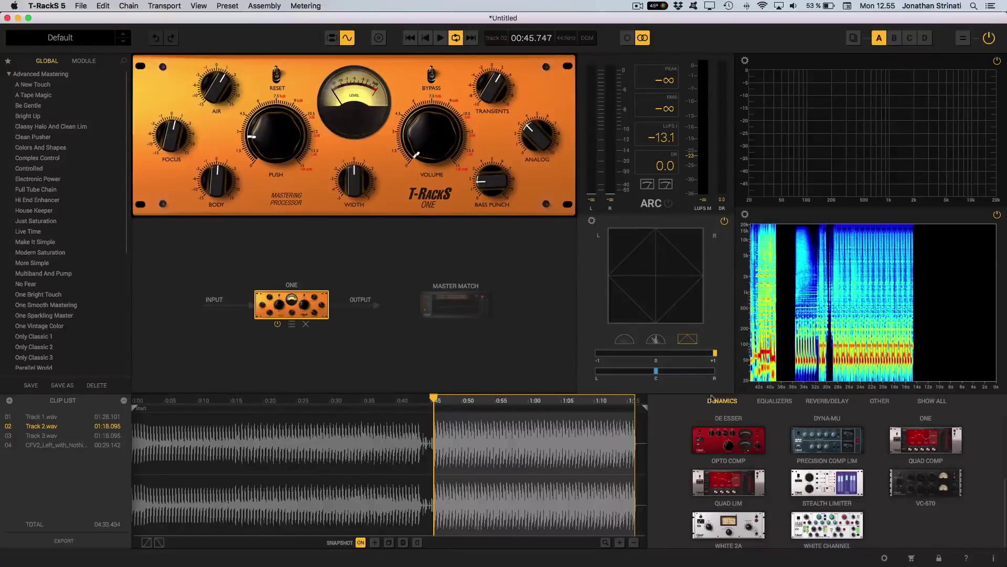
{"action": "left_click", "coordinate": [764, 403]}
{"action": "left_click", "coordinate": [834, 403]}
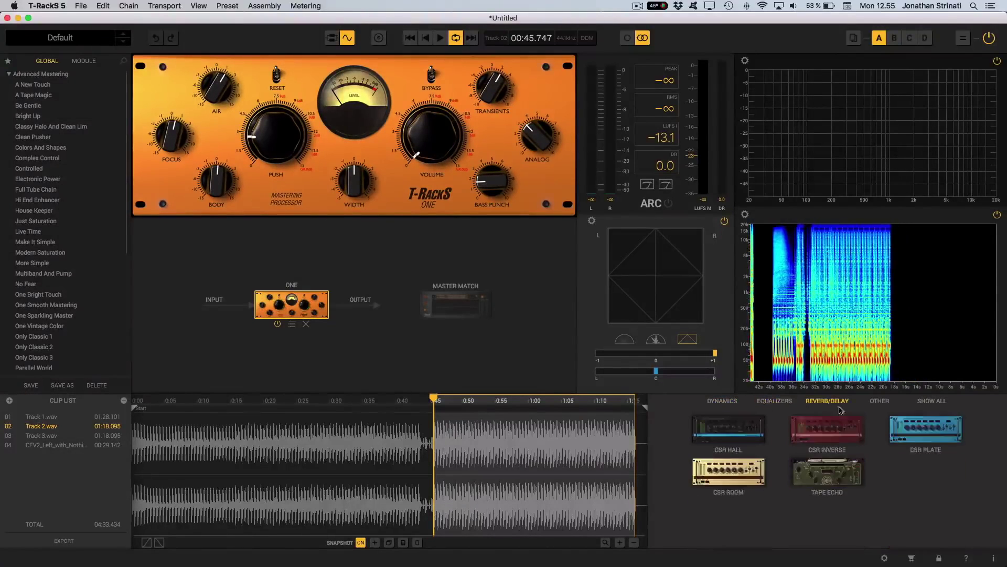
{"action": "left_click", "coordinate": [877, 403]}
{"action": "left_click", "coordinate": [932, 402]}
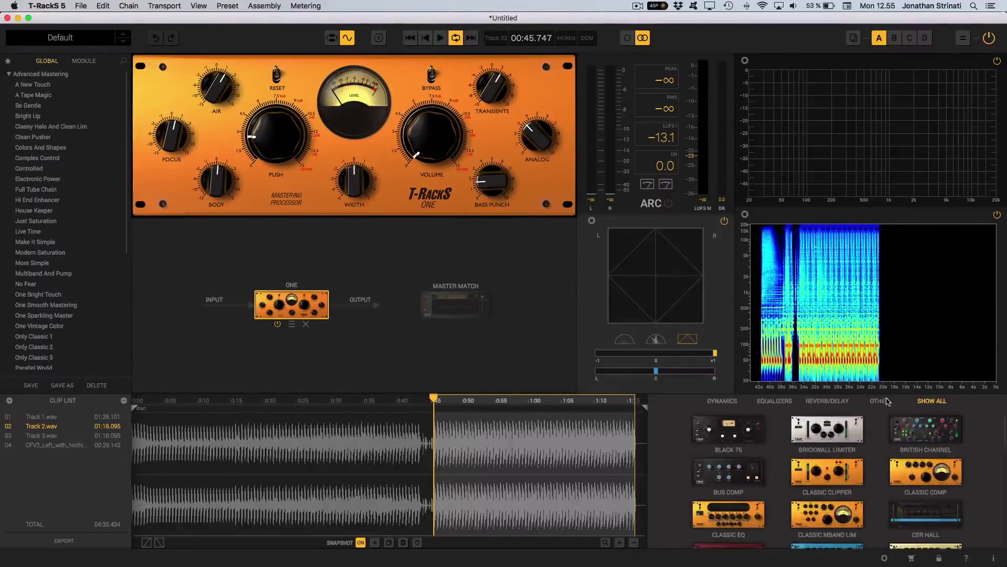
{"action": "left_click", "coordinate": [886, 402]}
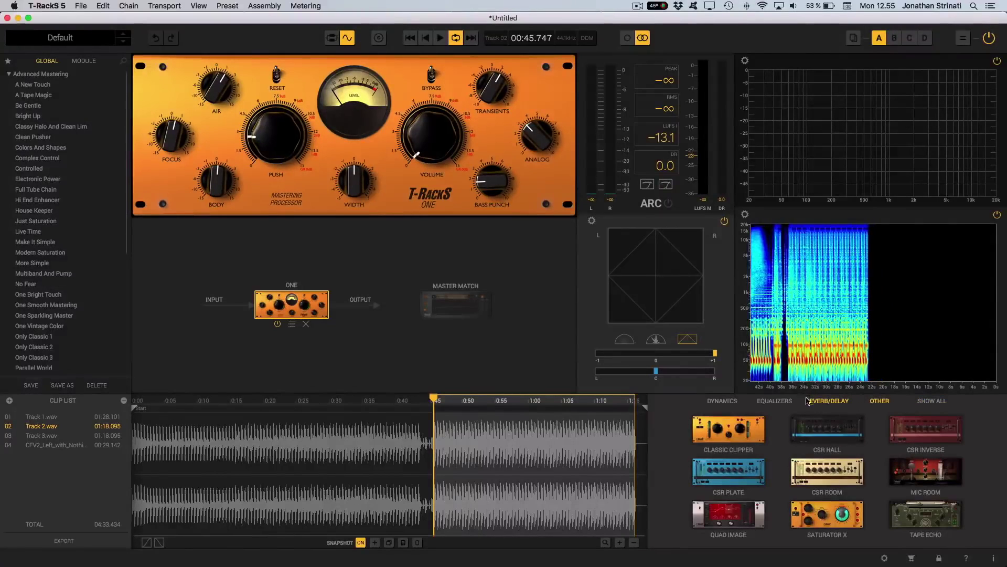
{"action": "left_click", "coordinate": [729, 403]}
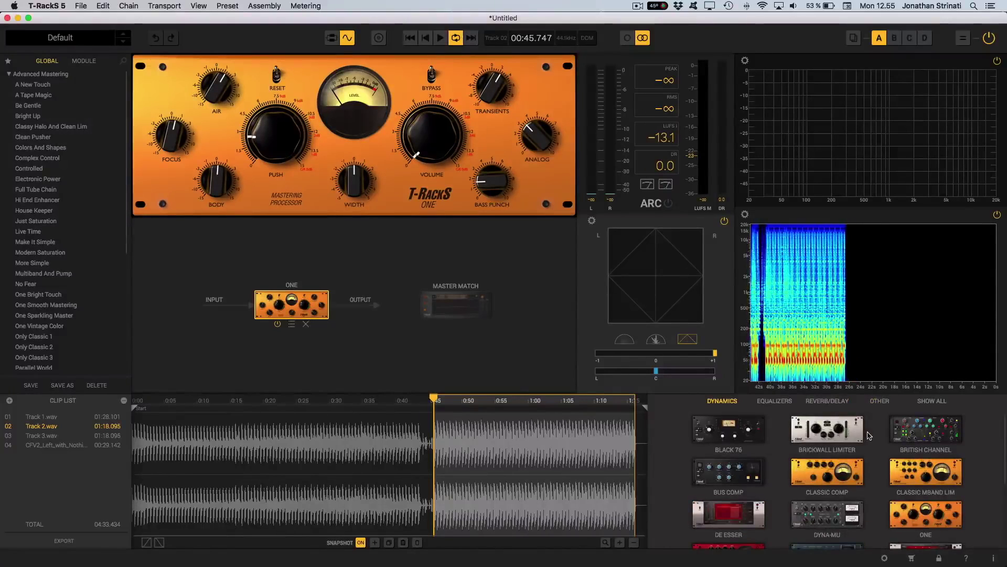
{"action": "scroll", "coordinate": [870, 434], "scroll_direction": "down", "scroll_amount": 4}
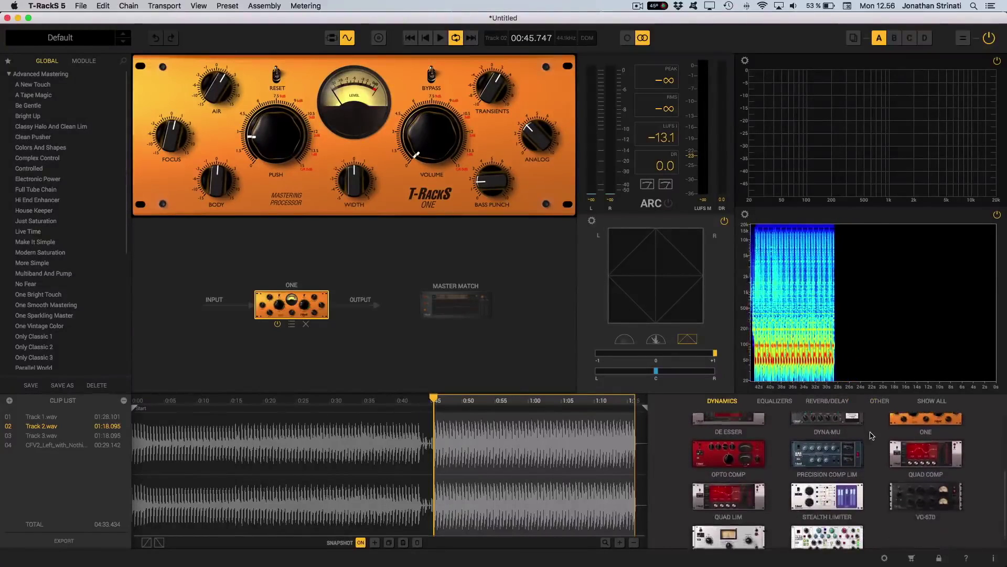
Insert the Dyna-Mu compressor ahead of One in the processing chain and audition the looped section
{"action": "scroll", "coordinate": [861, 442], "scroll_direction": "up", "scroll_amount": 2}
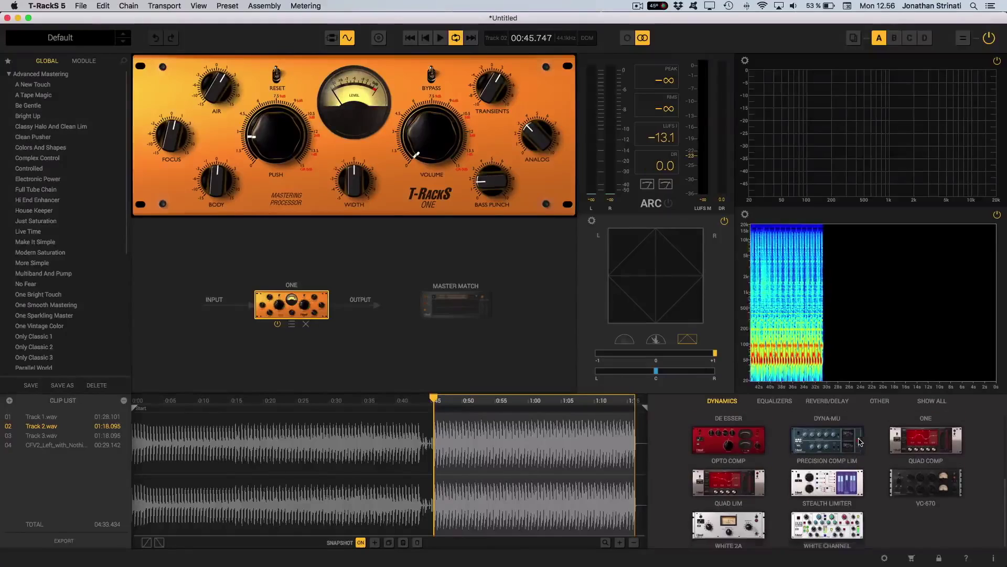
{"action": "left_click_drag", "start_coordinate": [855, 445], "coordinate": [234, 305]}
{"action": "left_click", "coordinate": [234, 306]}
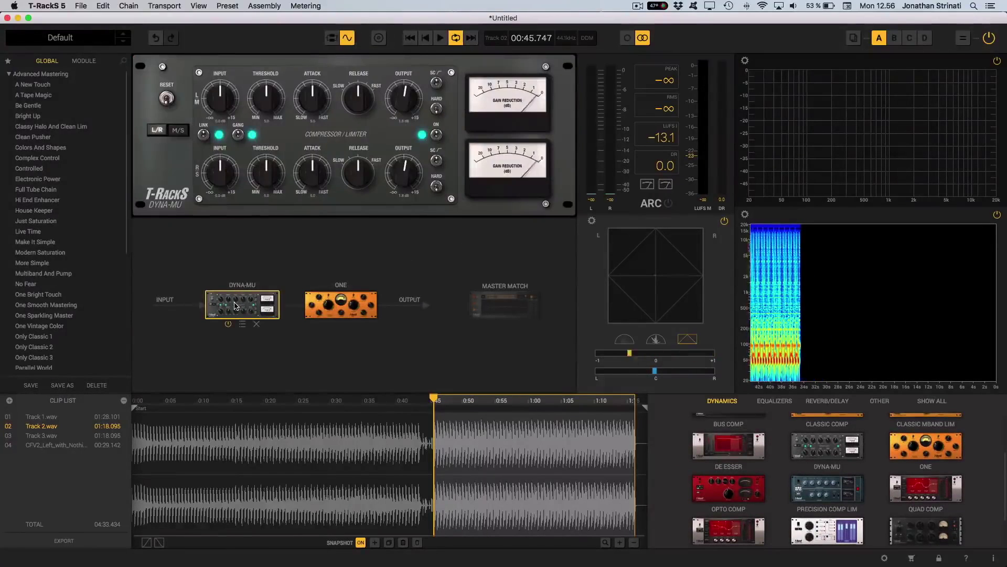
{"action": "key", "text": "space"}
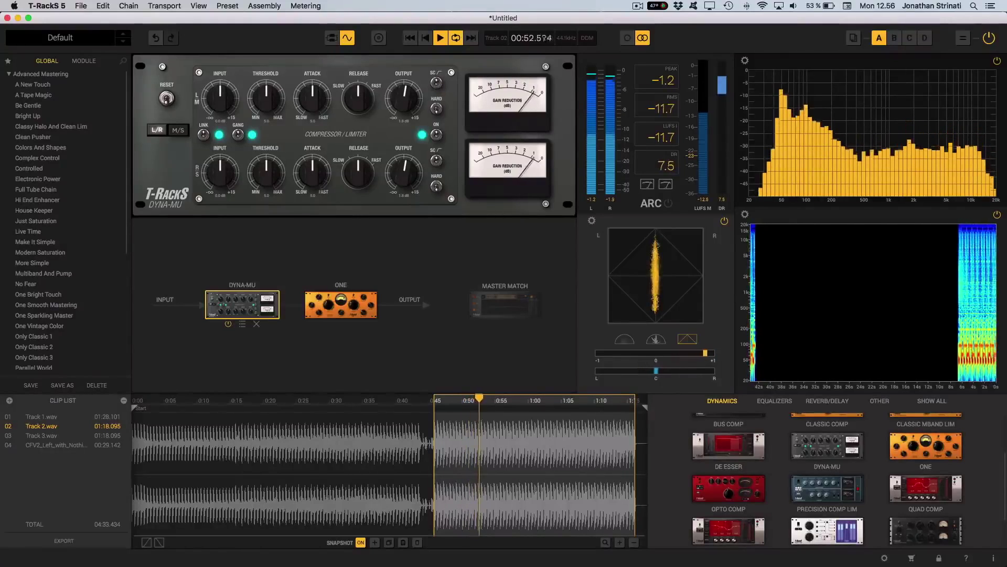
{"action": "key", "text": "space"}
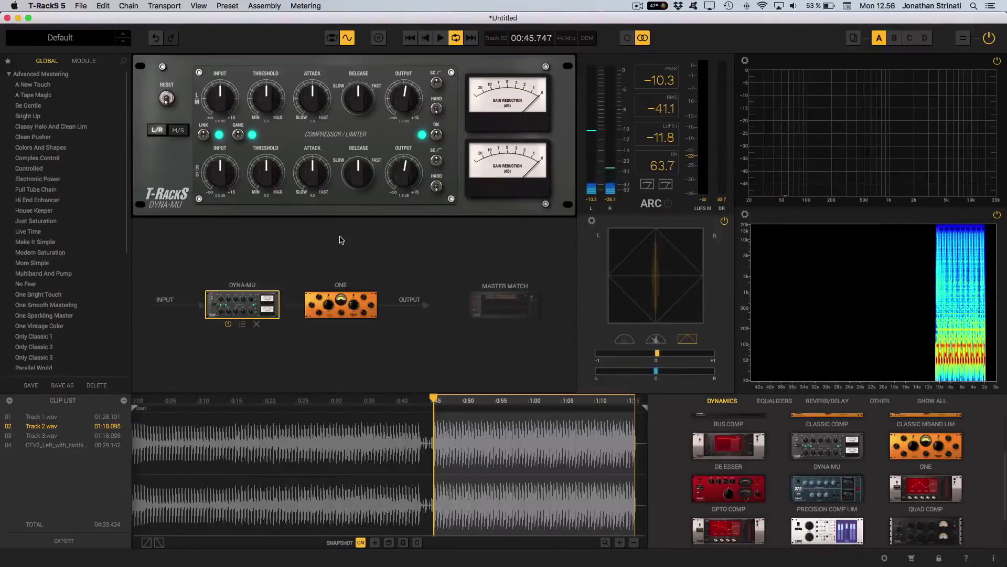
Enlarge the Dyna-Mu view, start playback and raise its linked Input to 7.1 dB
{"action": "left_click", "coordinate": [940, 228]}
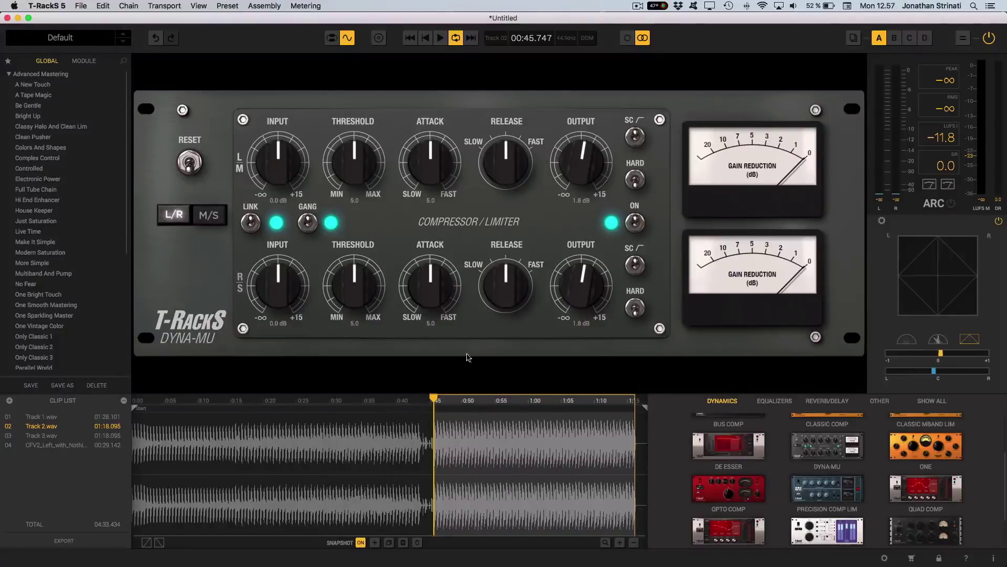
{"action": "key", "text": "space"}
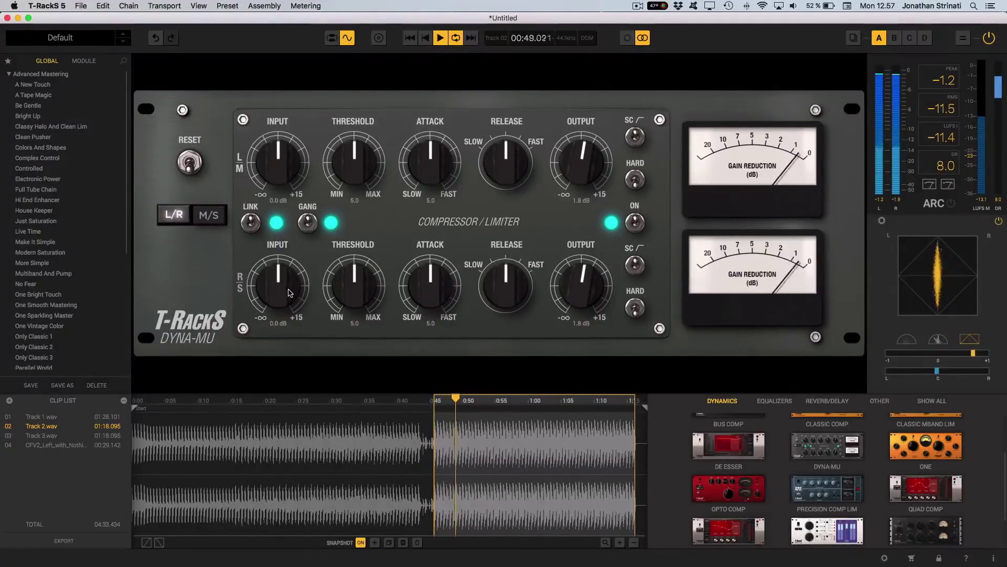
{"action": "left_click_drag", "start_coordinate": [288, 292], "coordinate": [268, 274]}
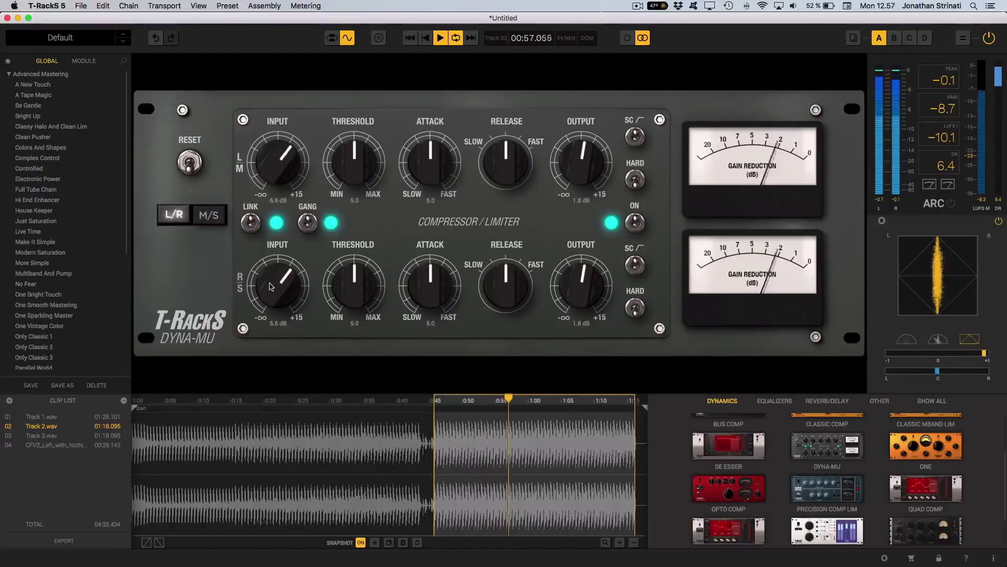
{"action": "left_click_drag", "start_coordinate": [270, 292], "coordinate": [270, 283]}
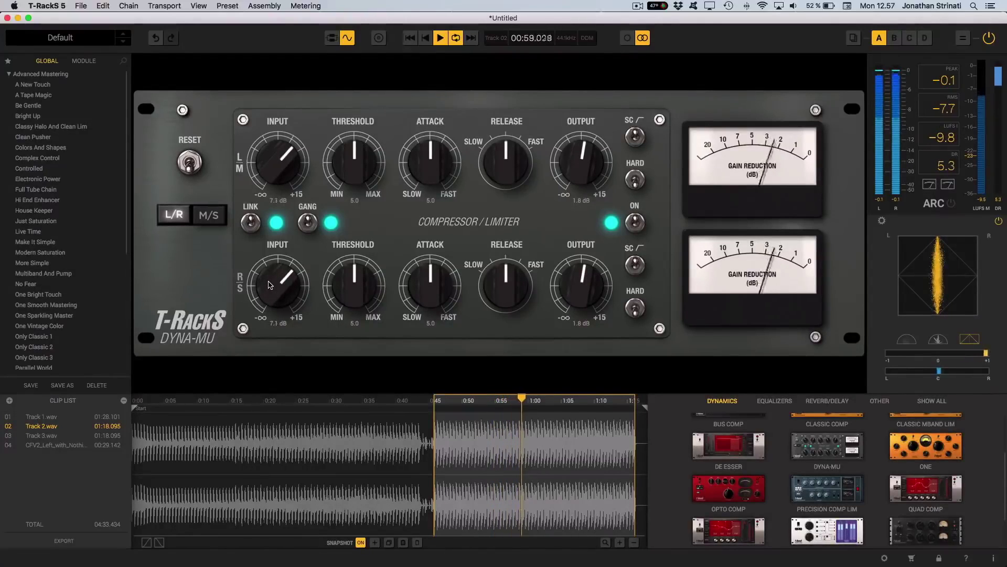
Set Dyna-Mu's Threshold to 2.0 and Attack to 5.9, and make its Release slightly faster
{"action": "left_click_drag", "start_coordinate": [354, 176], "coordinate": [354, 231]}
{"action": "left_click_drag", "start_coordinate": [429, 173], "coordinate": [423, 153]}
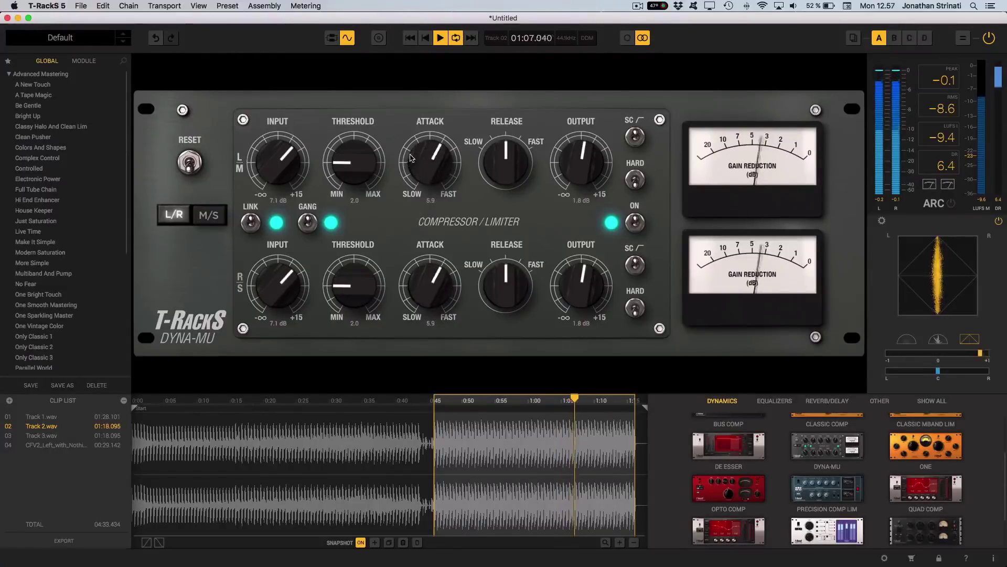
{"action": "left_click_drag", "start_coordinate": [499, 151], "coordinate": [506, 122]}
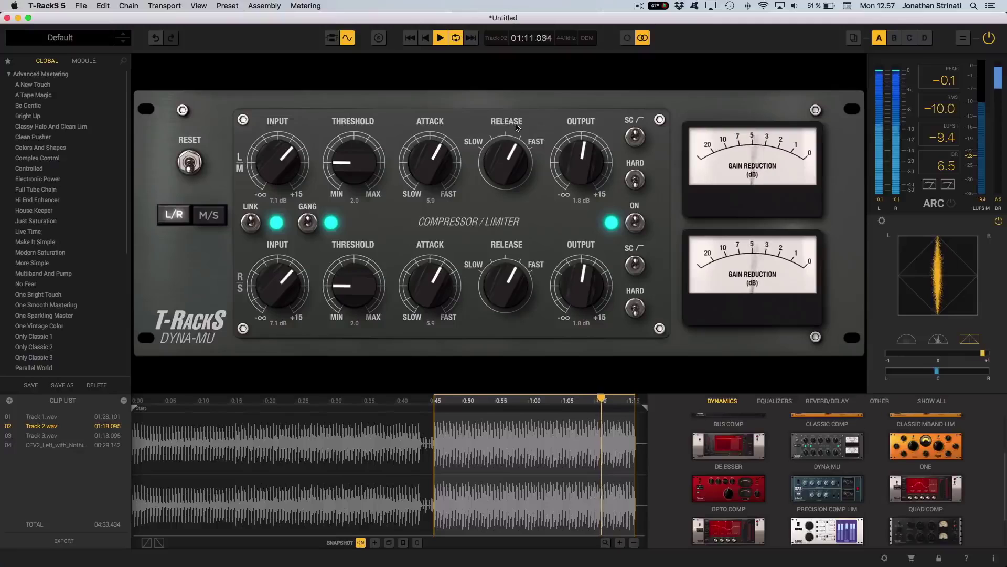
Lower Dyna-Mu's Output to -1.5 dB, toggling the compressor off and on to compare levels with the bypassed signal
{"action": "left_click", "coordinate": [636, 224]}
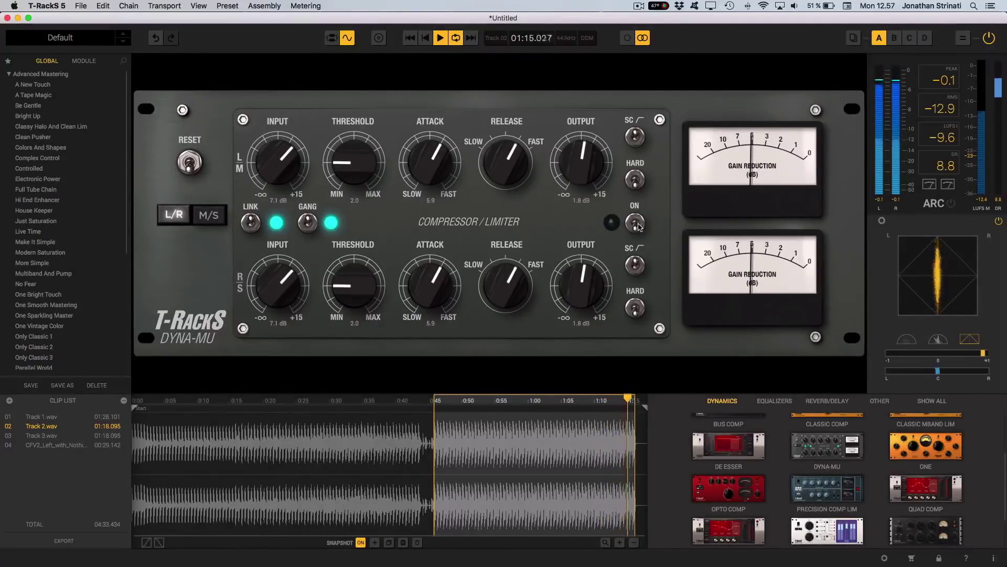
{"action": "left_click", "coordinate": [637, 224]}
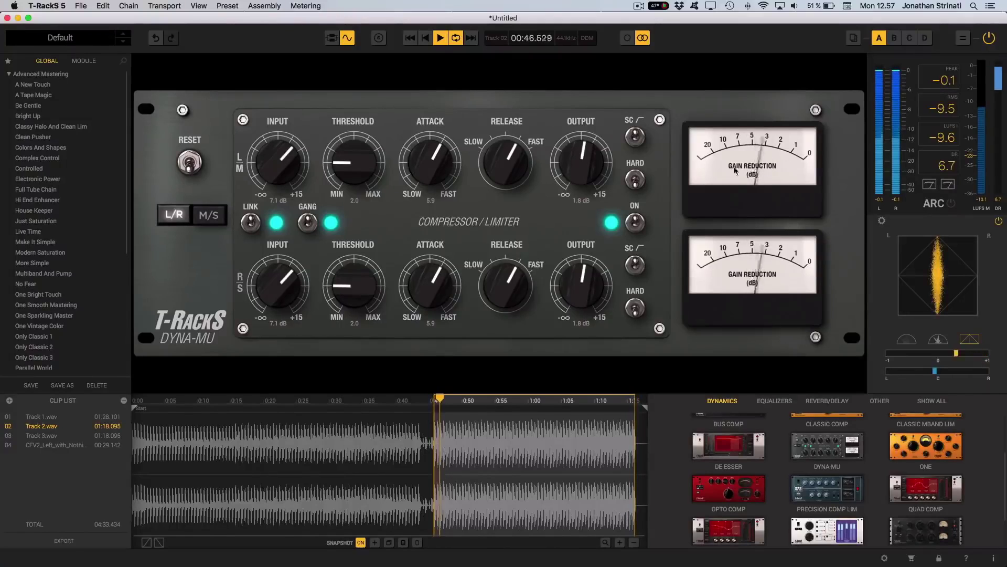
{"action": "left_click_drag", "start_coordinate": [581, 167], "coordinate": [584, 184]}
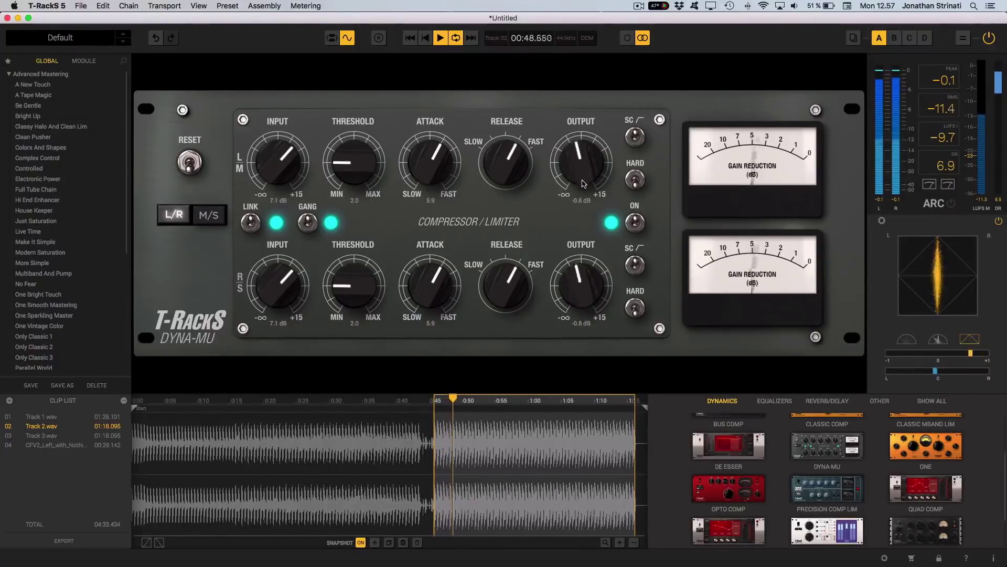
{"action": "left_click", "coordinate": [635, 225]}
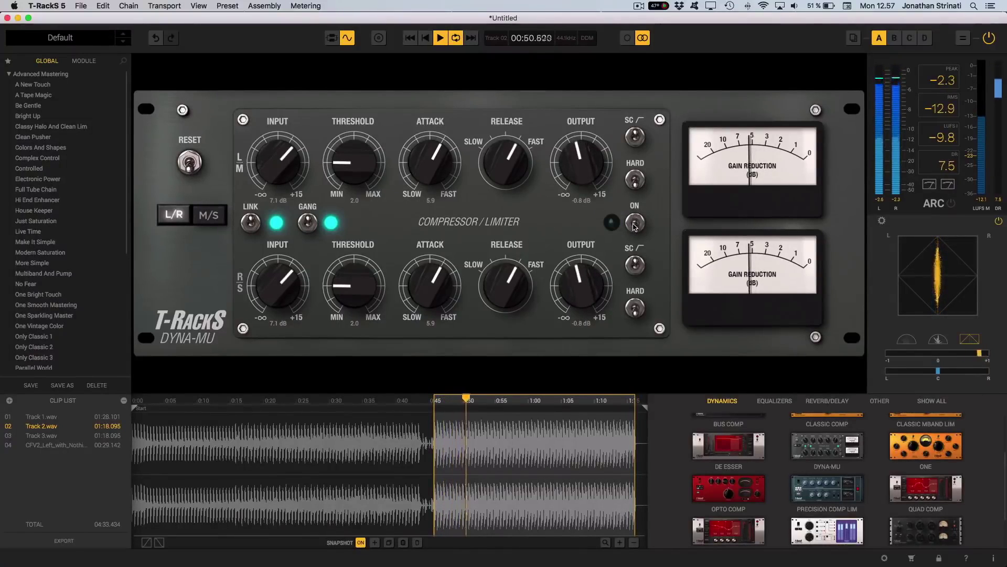
{"action": "left_click", "coordinate": [635, 224]}
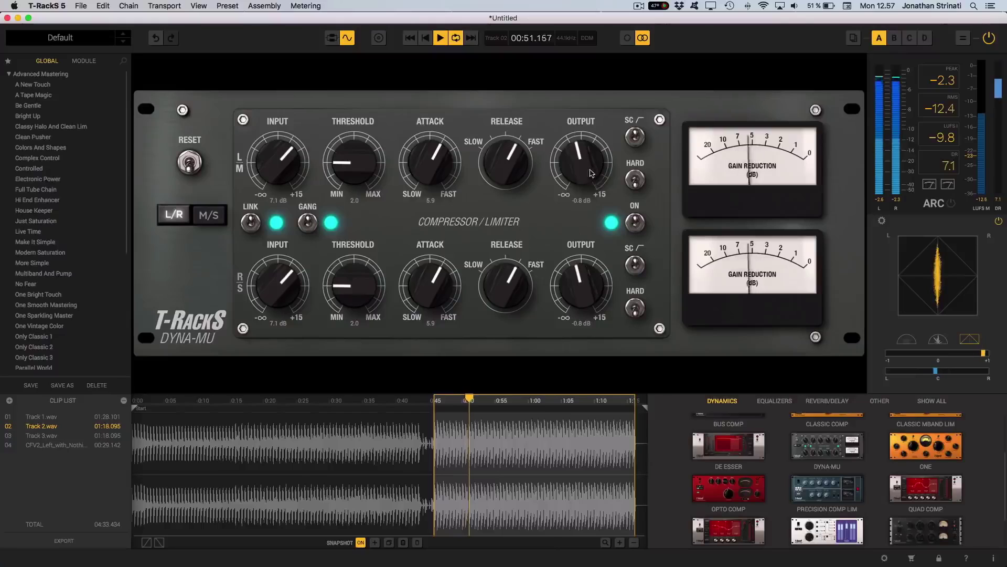
{"action": "left_click", "coordinate": [632, 225]}
{"action": "left_click", "coordinate": [632, 225]}
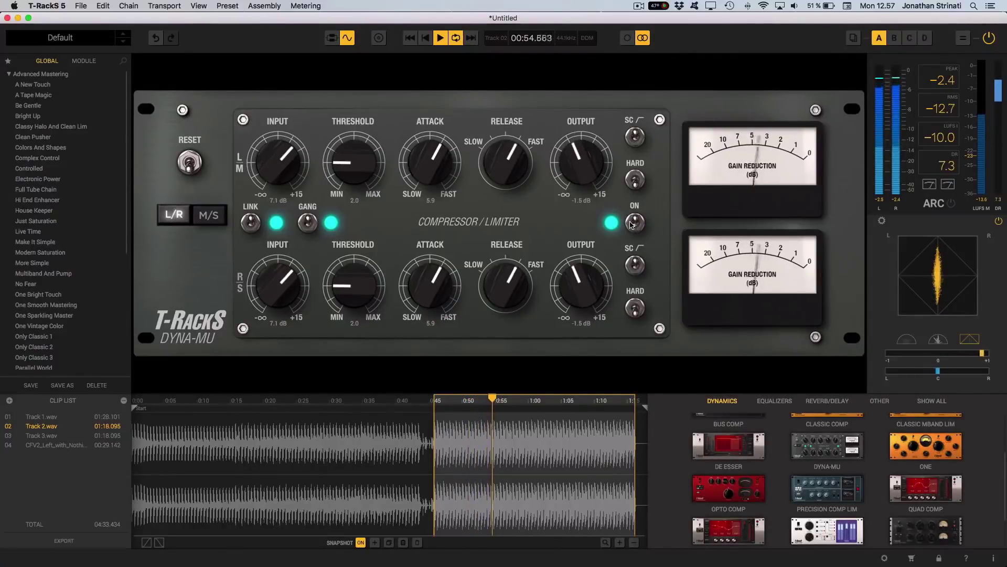
Raise Dyna-Mu's Input to 8.5 dB, lower its Threshold to 1.6, and compare the sound with the compressor off and on
{"action": "left_click_drag", "start_coordinate": [281, 170], "coordinate": [281, 157]}
{"action": "left_click_drag", "start_coordinate": [355, 166], "coordinate": [356, 174]}
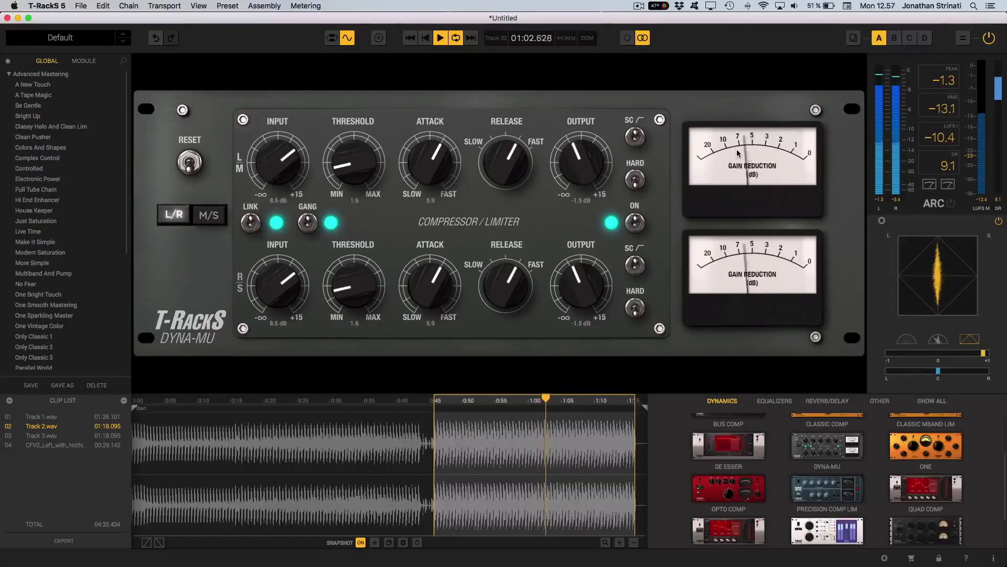
{"action": "left_click", "coordinate": [635, 223]}
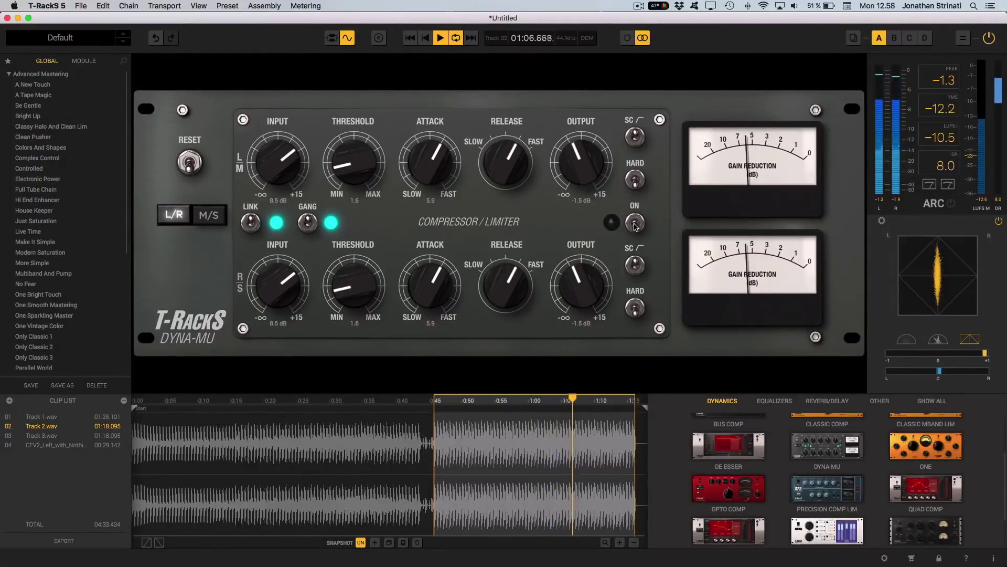
{"action": "left_click", "coordinate": [635, 223]}
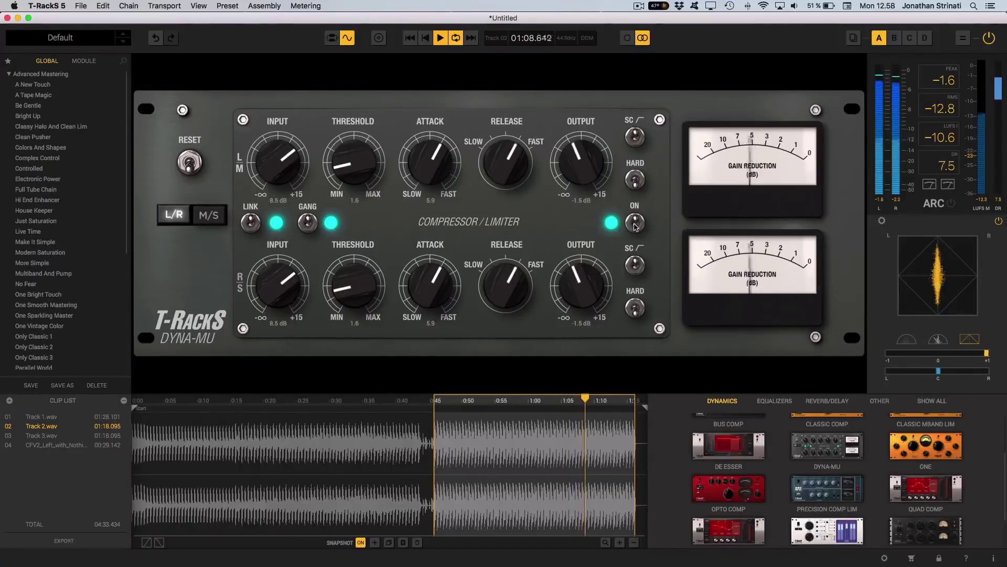
Reduce Dyna-Mu's Output to -2.2 dB and compare the compressed and bypassed signals again
{"action": "left_click_drag", "start_coordinate": [573, 165], "coordinate": [572, 170]}
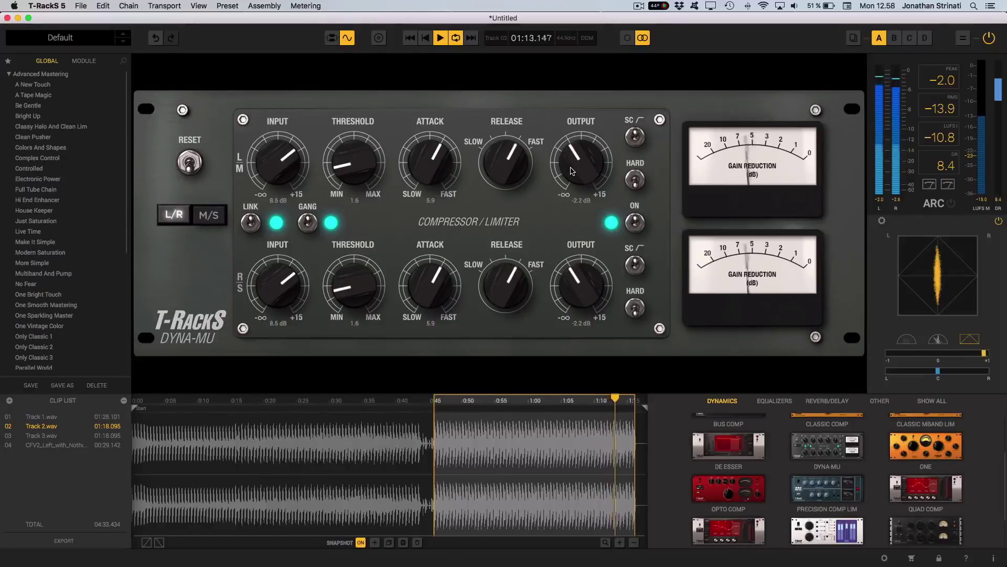
{"action": "left_click", "coordinate": [636, 223]}
{"action": "left_click", "coordinate": [637, 224]}
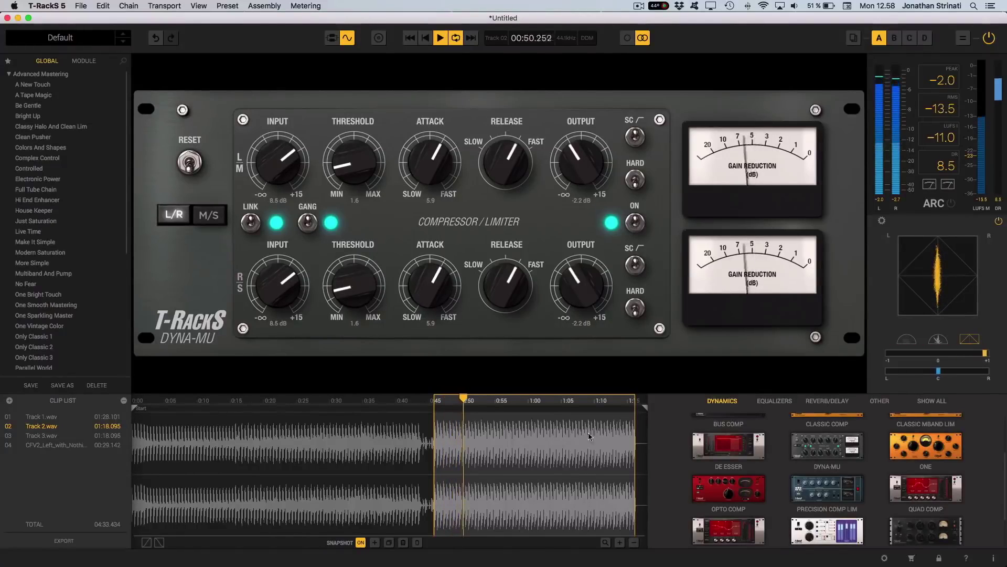
{"action": "left_click", "coordinate": [636, 223]}
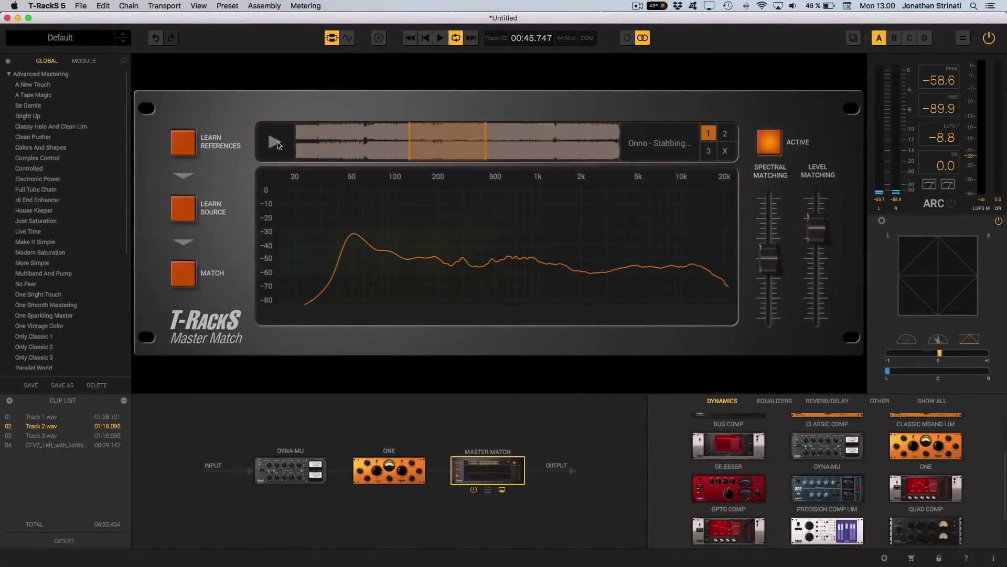
Clear Master Match's first reference slot and load Onno - Stabbing Sally.aiff from the COMPARISON TRACKS 2 folder
{"action": "left_click_drag", "start_coordinate": [409, 144], "coordinate": [307, 144]}
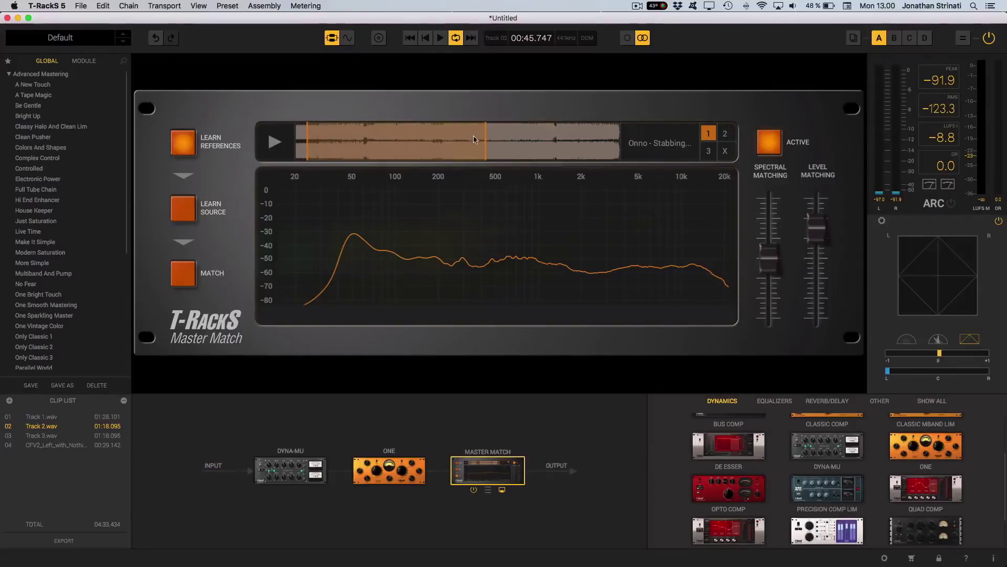
{"action": "left_click", "coordinate": [724, 152]}
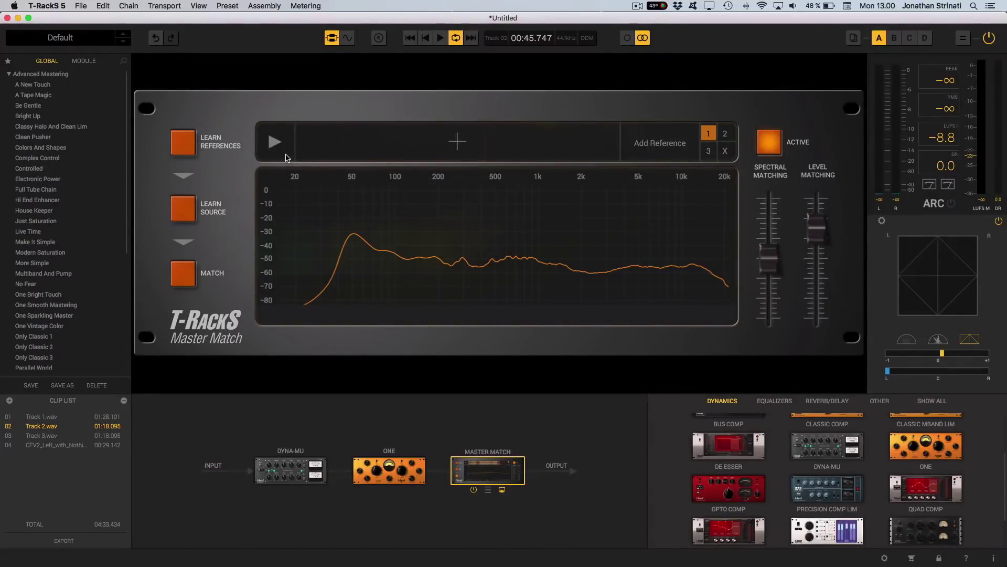
{"action": "left_click", "coordinate": [462, 144]}
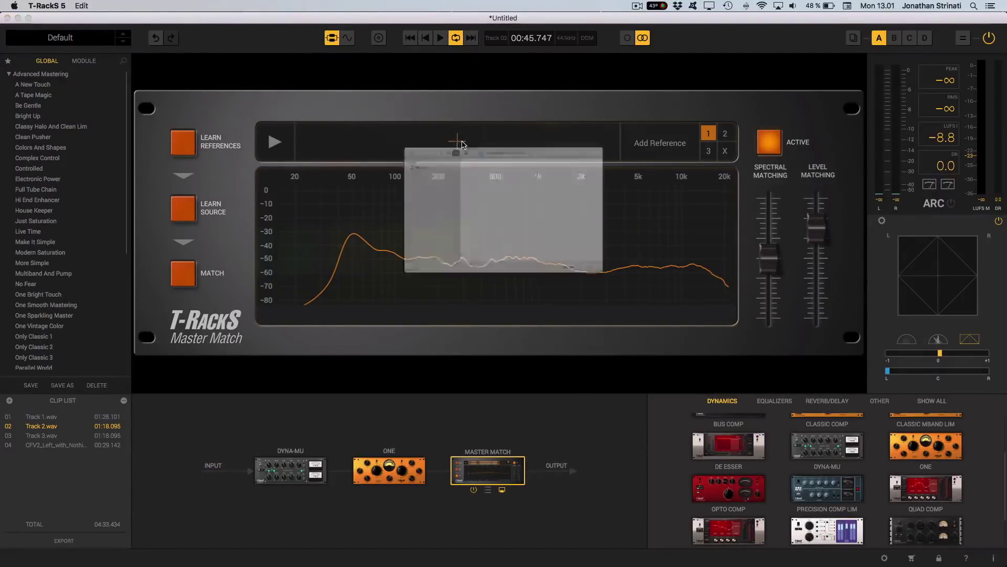
{"action": "scroll", "coordinate": [462, 229], "scroll_direction": "down", "scroll_amount": 15}
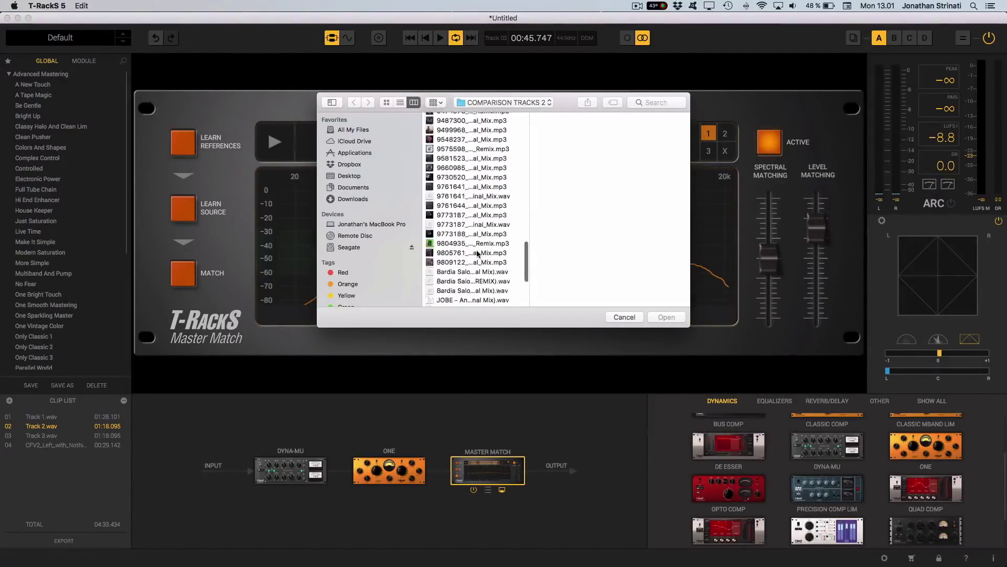
{"action": "left_click", "coordinate": [460, 236]}
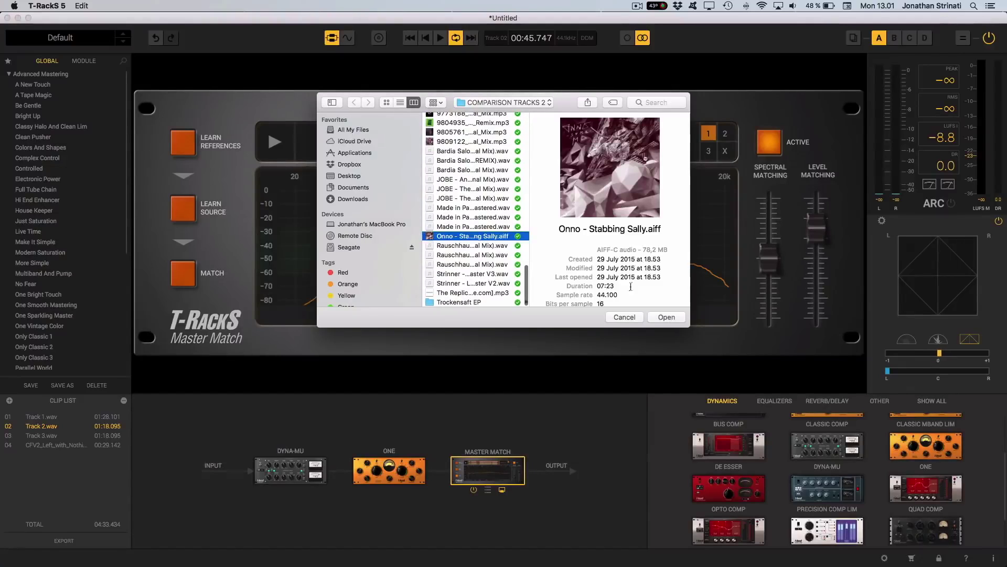
{"action": "left_click", "coordinate": [665, 318]}
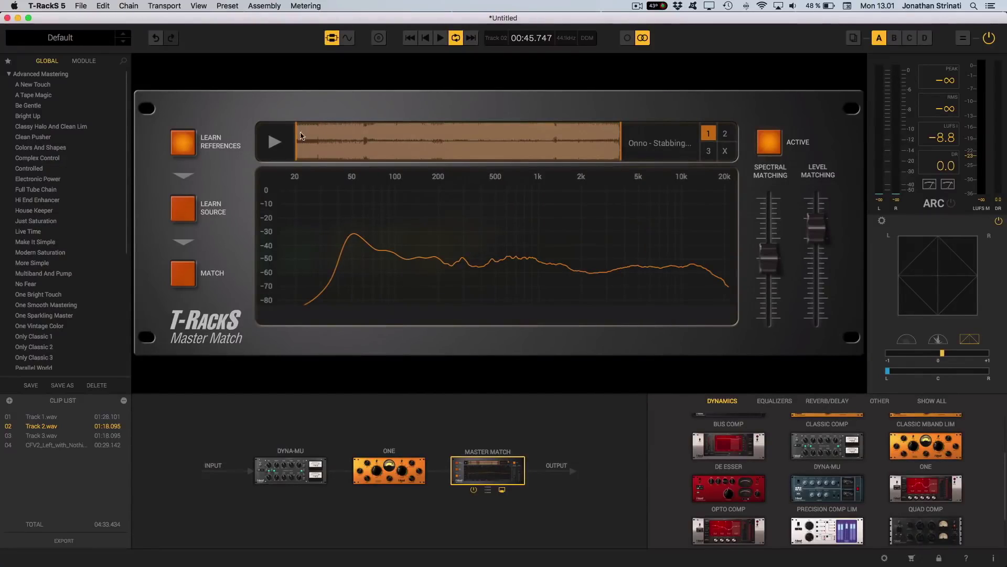
Limit the reference track's range to its middle section, about 30% to 60% of its length, and audition it
{"action": "left_click_drag", "start_coordinate": [307, 138], "coordinate": [418, 148]}
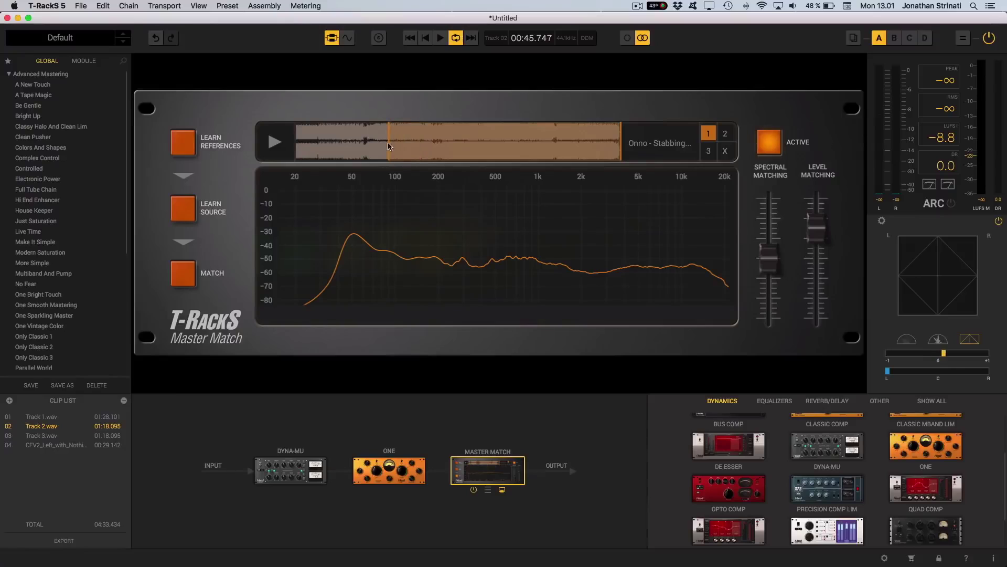
{"action": "left_click_drag", "start_coordinate": [622, 140], "coordinate": [565, 137]}
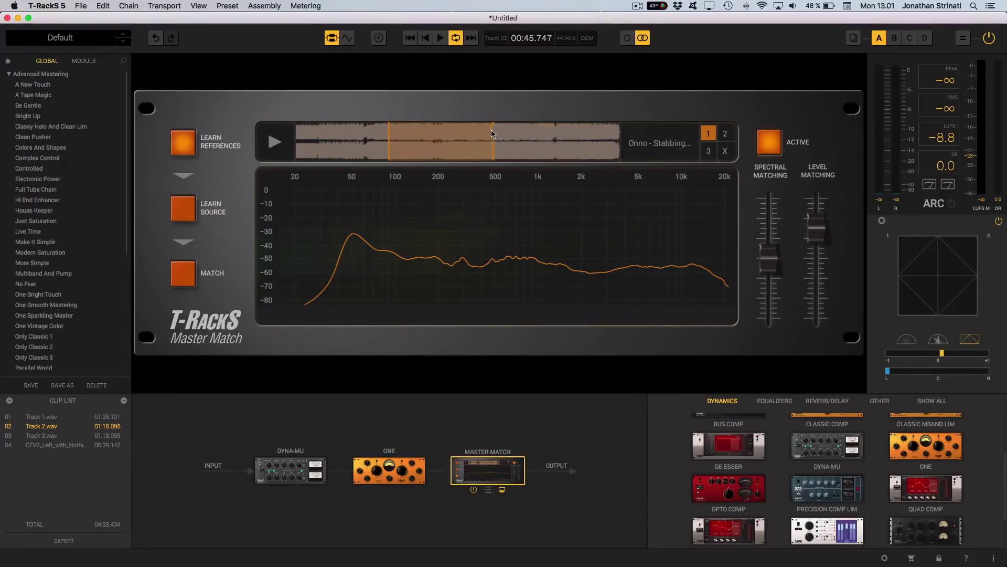
{"action": "left_click", "coordinate": [273, 146]}
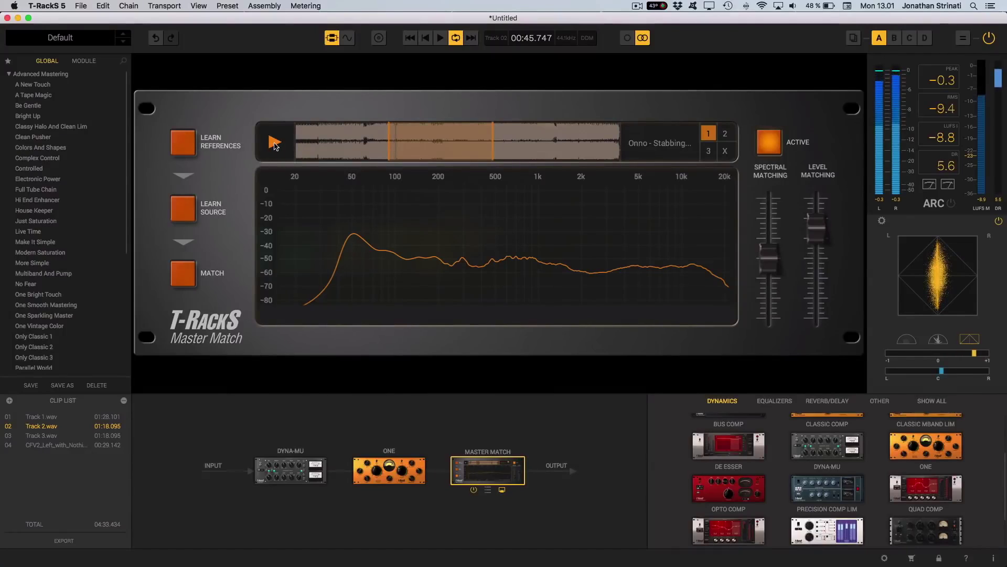
Learn the source spectrum from the playing track, and match it to the reference to hear the result
{"action": "left_click", "coordinate": [178, 215]}
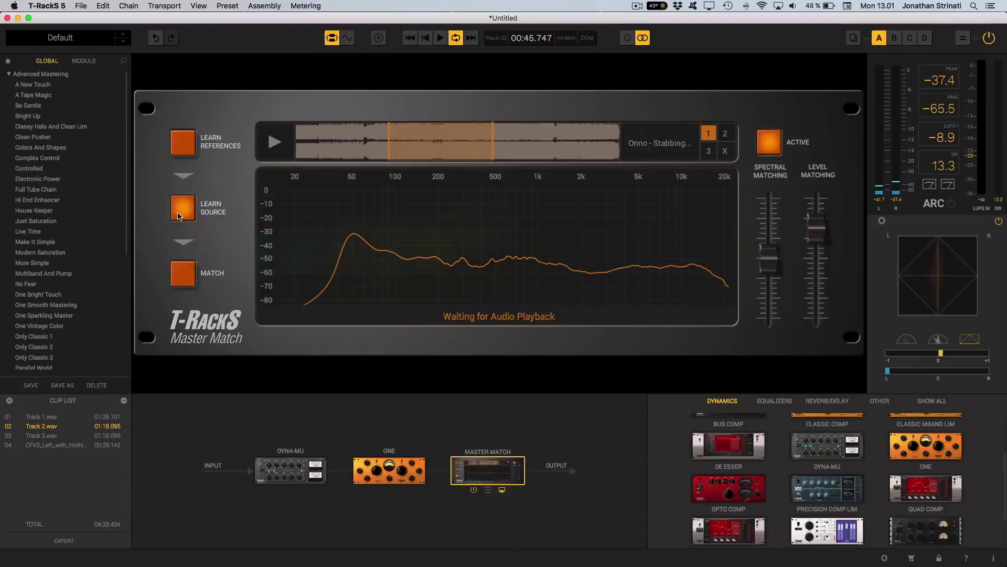
{"action": "key", "text": "space"}
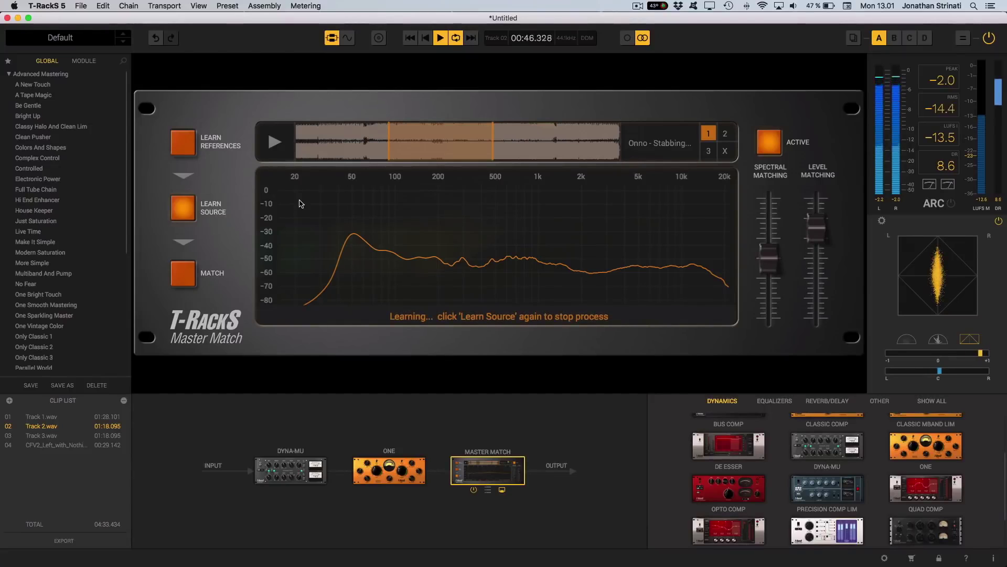
{"action": "key", "text": "space"}
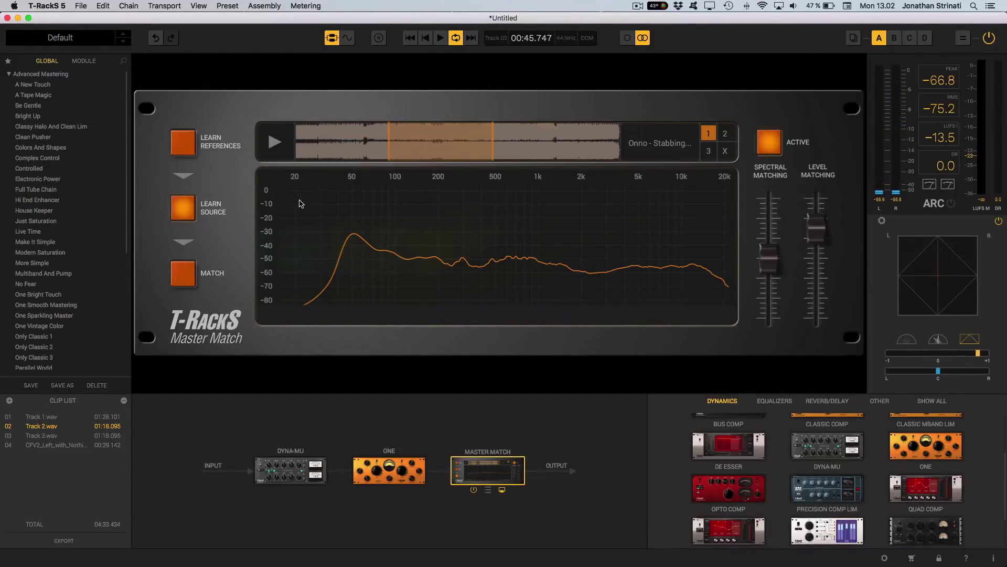
{"action": "left_click", "coordinate": [184, 271]}
{"action": "key", "text": "space"}
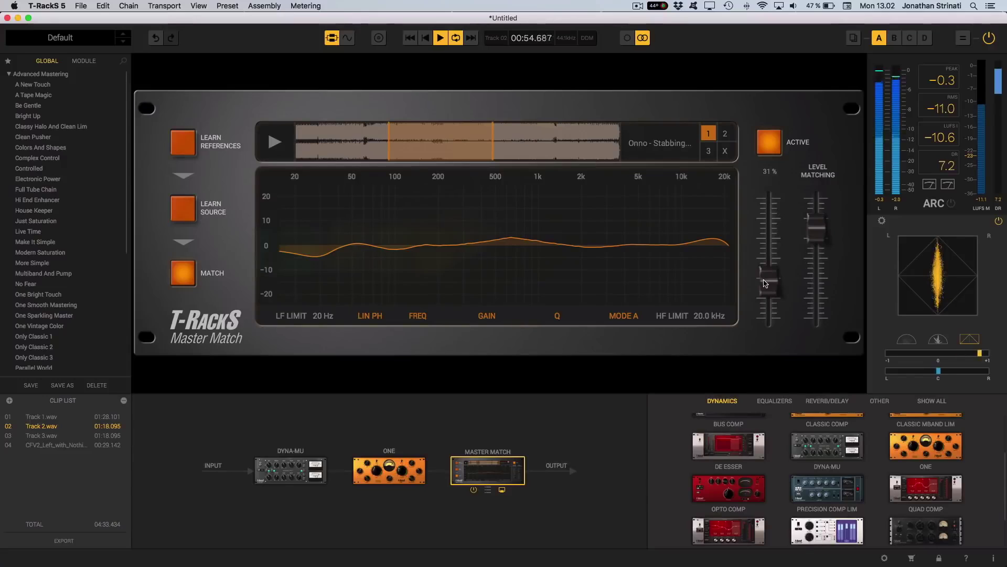
Set Master Match's spectral matching to 20%, add a -1.06 dB curve point at 2.4 kHz, and compare with the module bypassed
{"action": "mouse_move", "coordinate": [764, 283]}
{"action": "left_mouse_down"}
{"action": "mouse_move", "coordinate": [769, 239]}
{"action": "mouse_move", "coordinate": [772, 300]}
{"action": "mouse_move", "coordinate": [771, 227]}
{"action": "mouse_move", "coordinate": [770, 296]}
{"action": "left_mouse_up"}
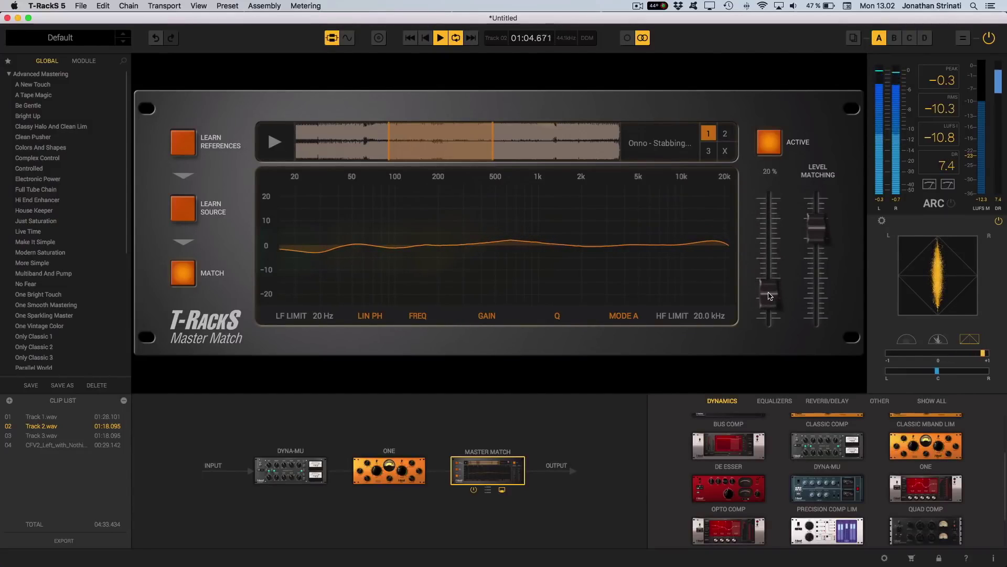
{"action": "left_click", "coordinate": [592, 245]}
{"action": "left_click_drag", "start_coordinate": [593, 247], "coordinate": [596, 252]}
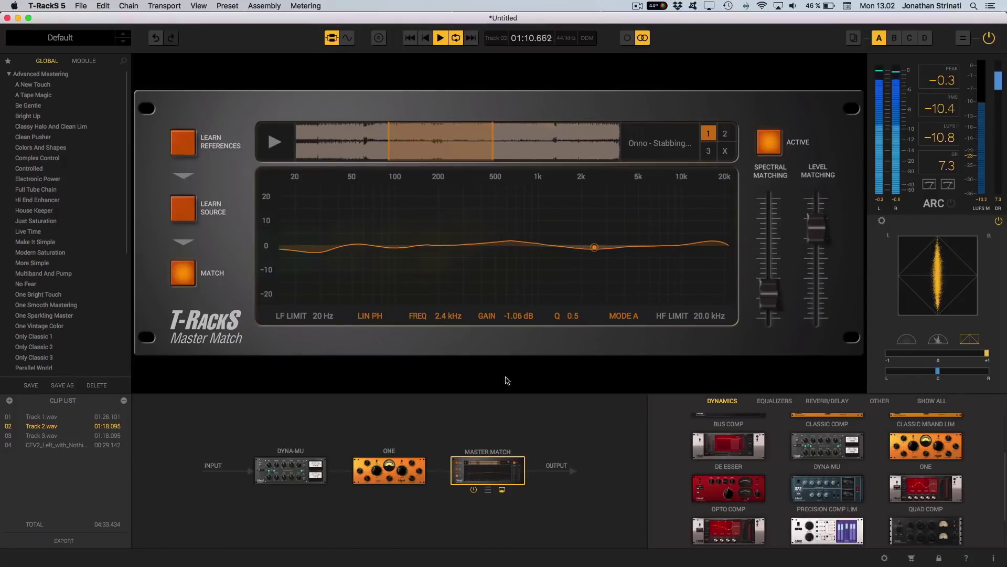
{"action": "left_click", "coordinate": [473, 491]}
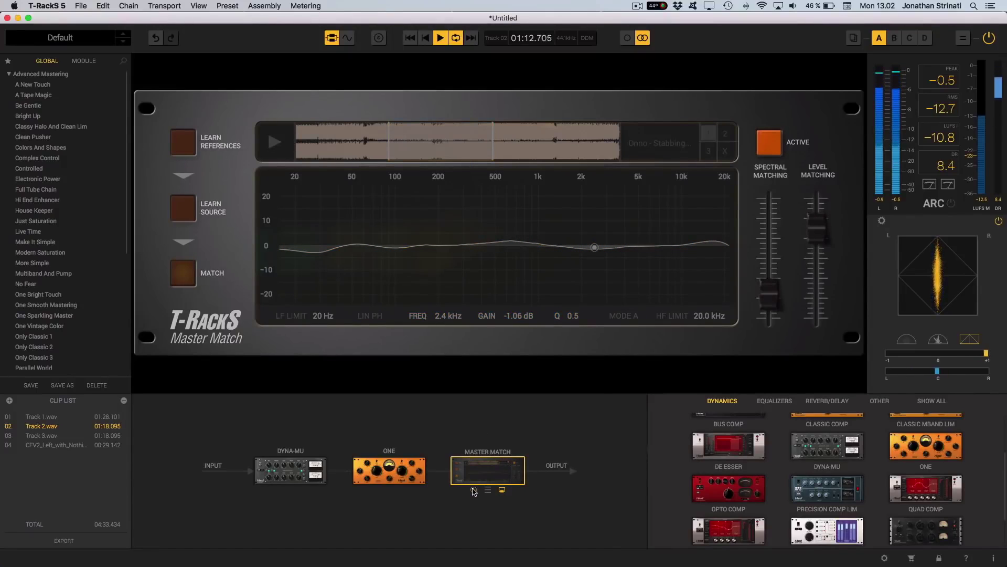
{"action": "left_click", "coordinate": [474, 491]}
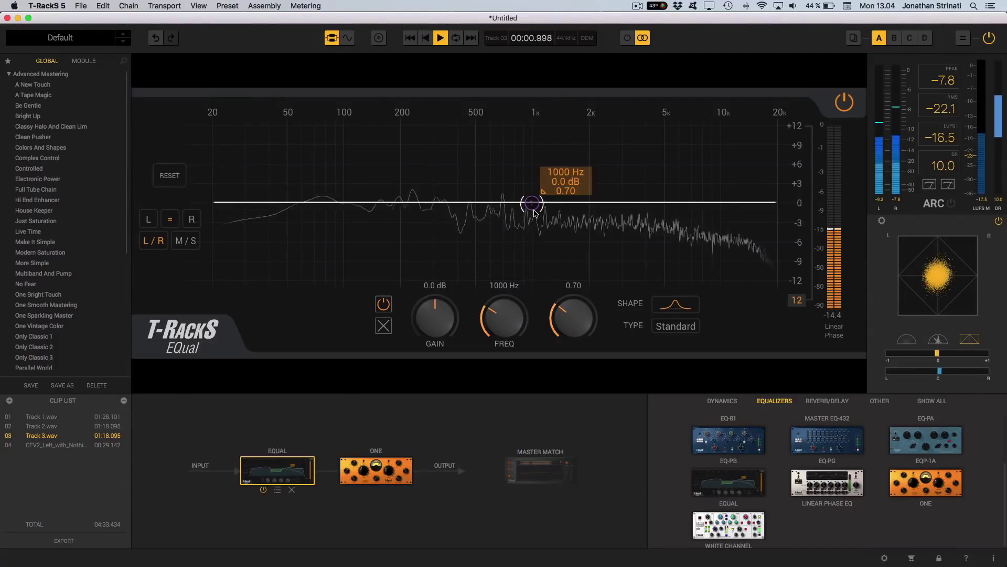
In EQual, boost band 1 near 7 kHz and add a flat-topped 1.3 dB band from 515 Hz to 10.55 kHz with order 8
{"action": "left_click_drag", "start_coordinate": [532, 203], "coordinate": [697, 191]}
{"action": "double_click", "coordinate": [467, 201]}
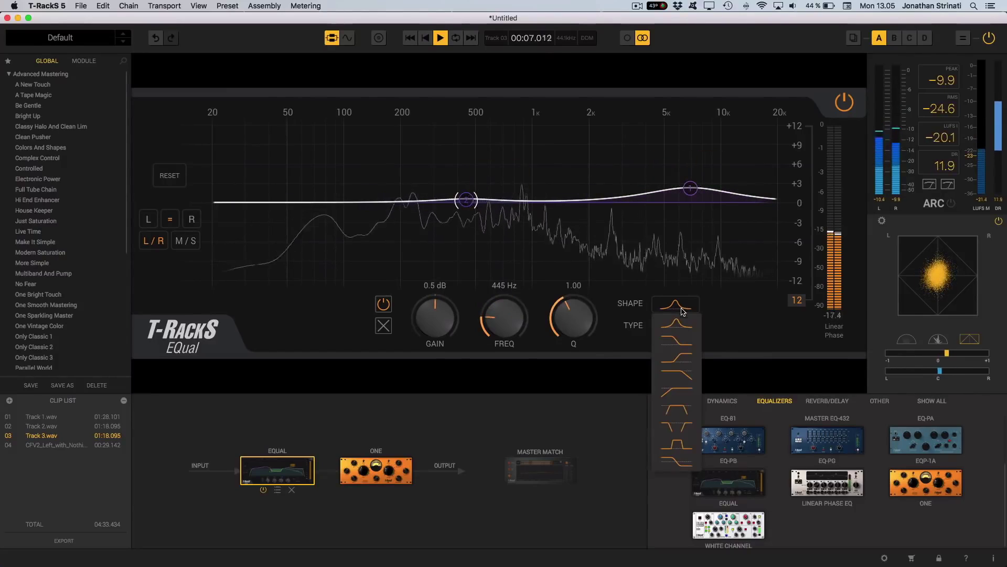
{"action": "left_click_drag", "start_coordinate": [467, 200], "coordinate": [479, 197]}
{"action": "mouse_move", "coordinate": [541, 329]}
{"action": "left_mouse_down"}
{"action": "mouse_move", "coordinate": [540, 382]}
{"action": "mouse_move", "coordinate": [544, 338]}
{"action": "left_mouse_up"}
{"action": "left_click_drag", "start_coordinate": [543, 310], "coordinate": [543, 296]}
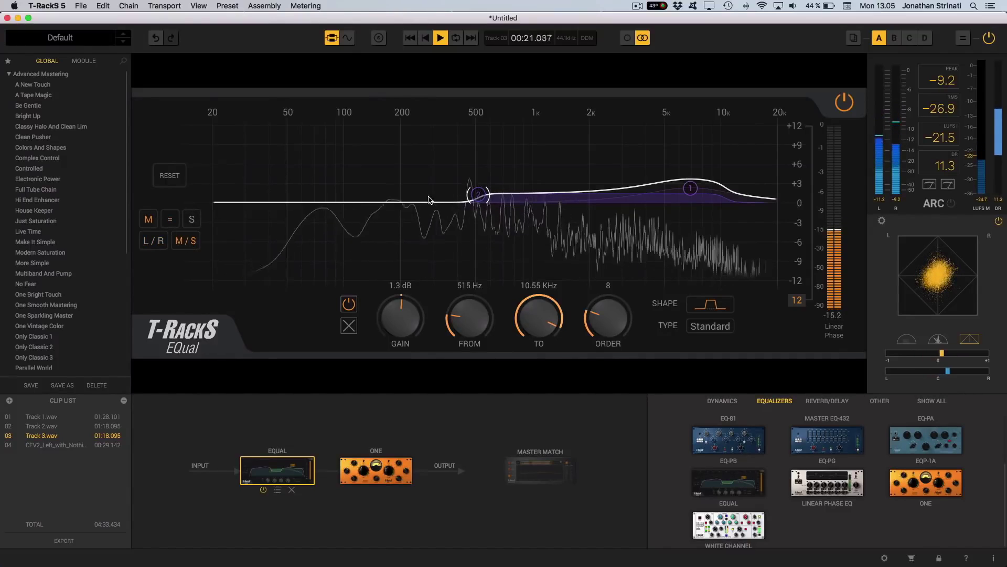
In M/S mode, add a mid-channel boost of about 1.1 dB at 256 Hz, raise band 2's start frequency, and switch to the side channel
{"action": "left_click_drag", "start_coordinate": [429, 200], "coordinate": [425, 192]}
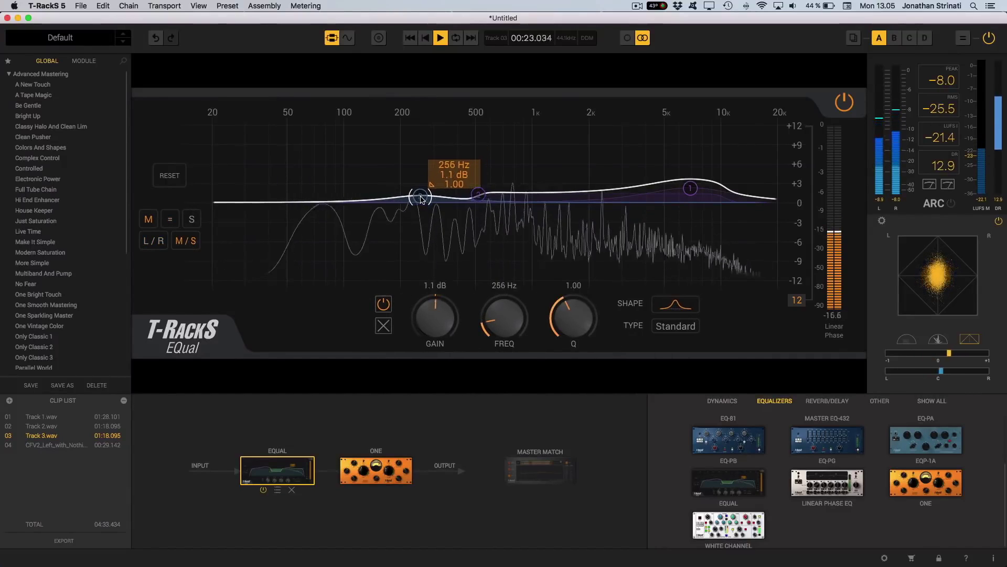
{"action": "left_click_drag", "start_coordinate": [492, 200], "coordinate": [555, 198]}
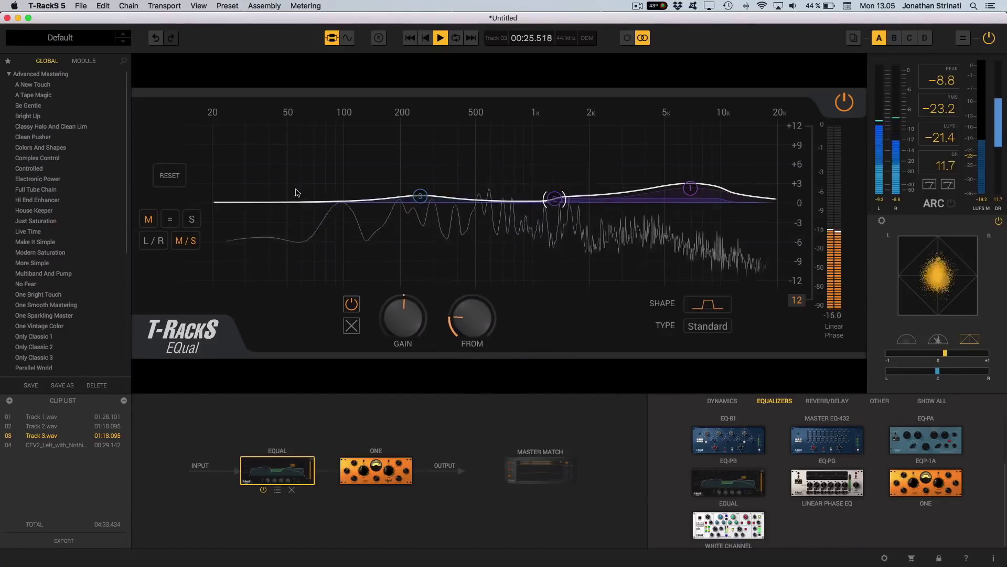
{"action": "left_click", "coordinate": [192, 221]}
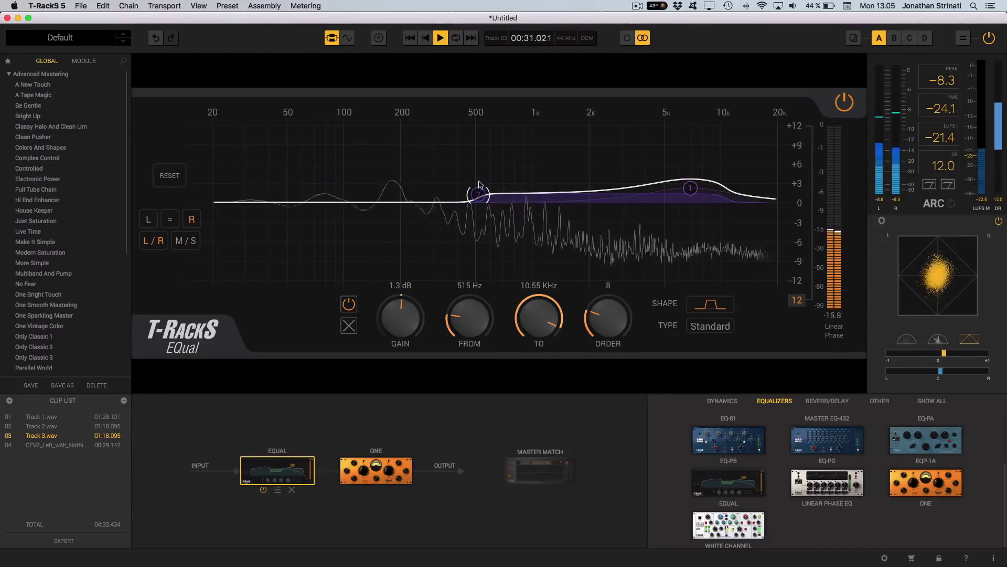
For the right channel in L/R mode, reshape bands 1 and 2 and add a low boost at about 73 Hz
{"action": "left_click_drag", "start_coordinate": [478, 194], "coordinate": [380, 201]}
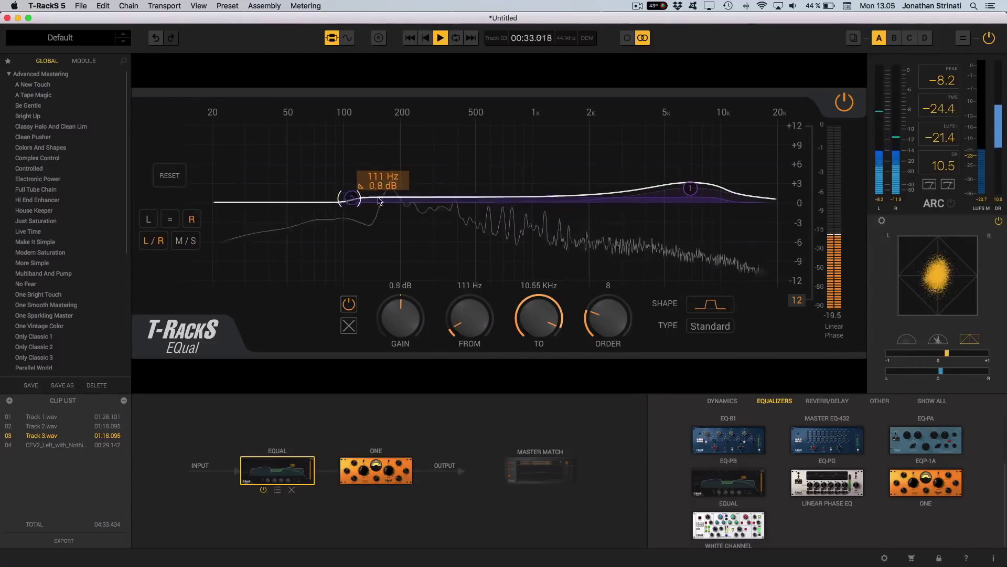
{"action": "left_click_drag", "start_coordinate": [479, 199], "coordinate": [485, 195]}
{"action": "left_click_drag", "start_coordinate": [691, 188], "coordinate": [724, 200]}
{"action": "left_click", "coordinate": [317, 200]}
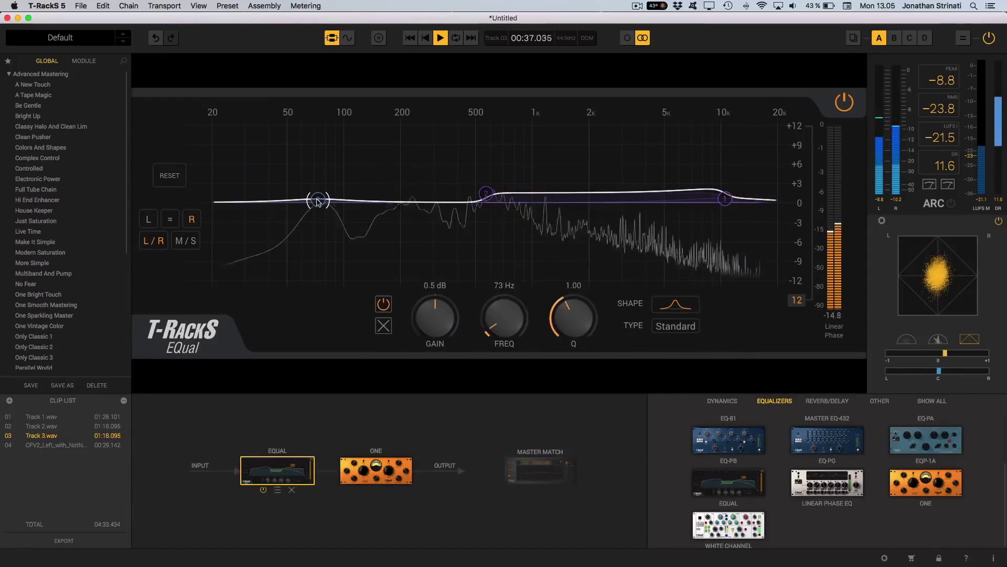
{"action": "mouse_move", "coordinate": [319, 187]}
{"action": "left_mouse_down"}
{"action": "mouse_move", "coordinate": [315, 168]}
{"action": "mouse_move", "coordinate": [320, 193]}
{"action": "left_mouse_up"}
{"action": "left_click_drag", "start_coordinate": [486, 195], "coordinate": [512, 185]}
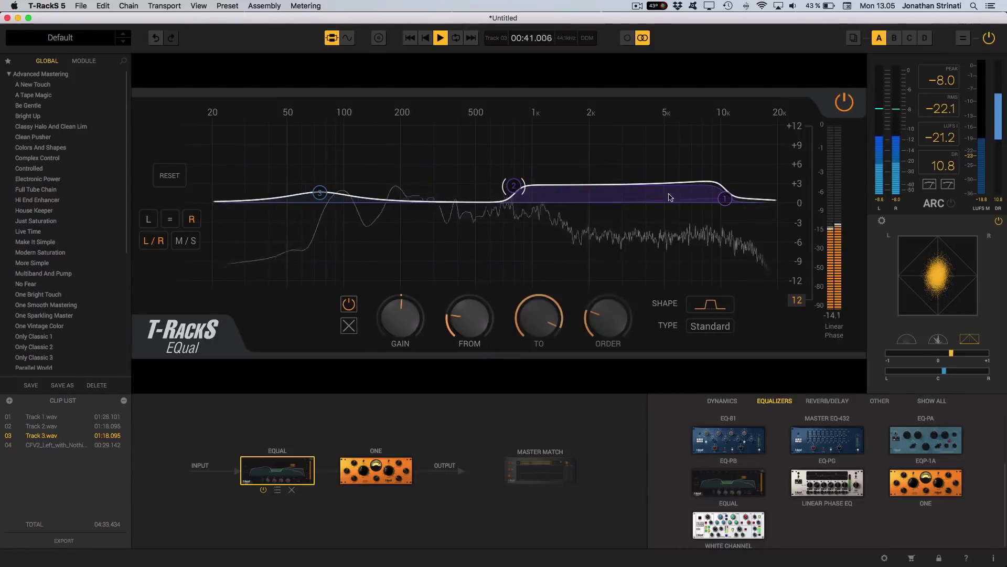
Change band 2 to a bell, add a 2.0 dB bell at 3.80 kHz, and move band 1 to 12.13 kHz with 1.7 dB gain
{"action": "left_click", "coordinate": [712, 305]}
{"action": "left_click", "coordinate": [711, 322]}
{"action": "left_click", "coordinate": [610, 194]}
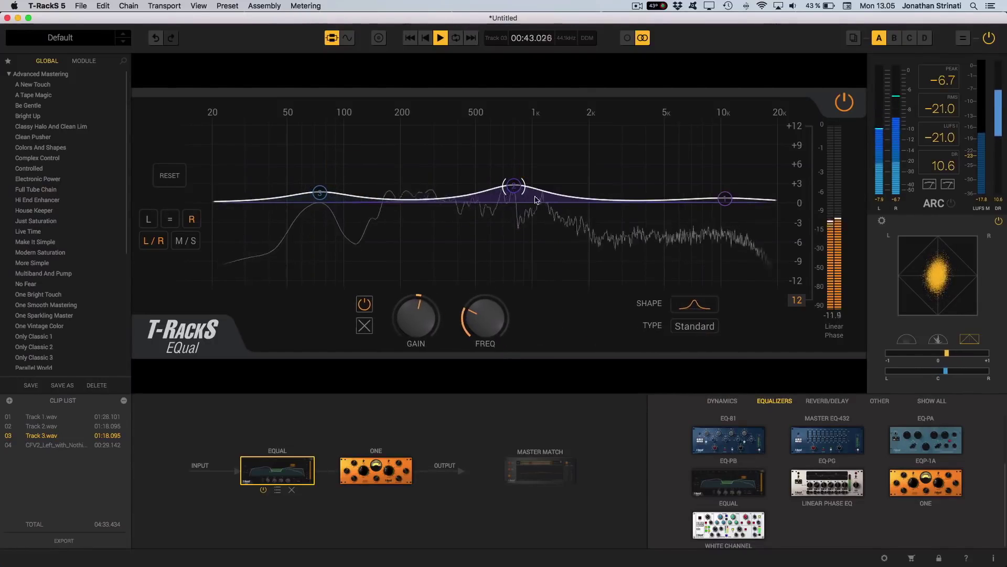
{"action": "left_click_drag", "start_coordinate": [619, 201], "coordinate": [651, 198]}
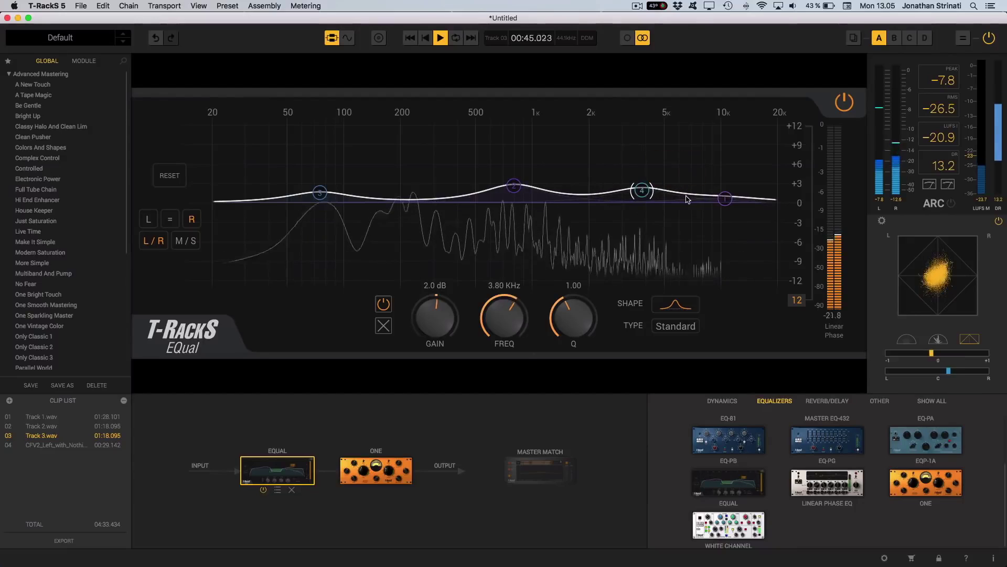
{"action": "left_click_drag", "start_coordinate": [725, 198], "coordinate": [739, 193]}
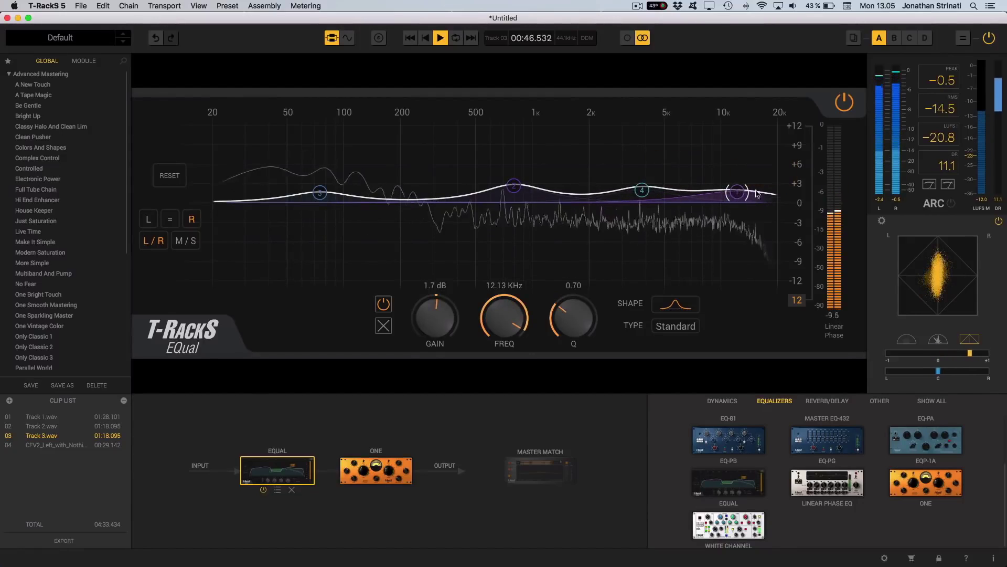
Compare EQual with bypass, lower band 2's boost, and set band 4 to 1.1 dB at 3.00 kHz
{"action": "left_click", "coordinate": [843, 105]}
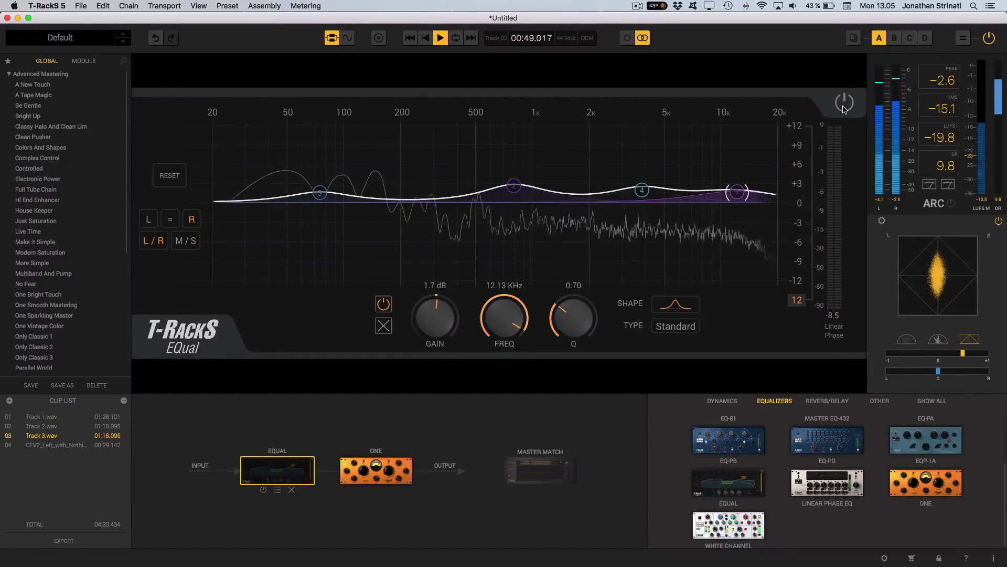
{"action": "left_click", "coordinate": [843, 105]}
{"action": "mouse_move", "coordinate": [640, 190]}
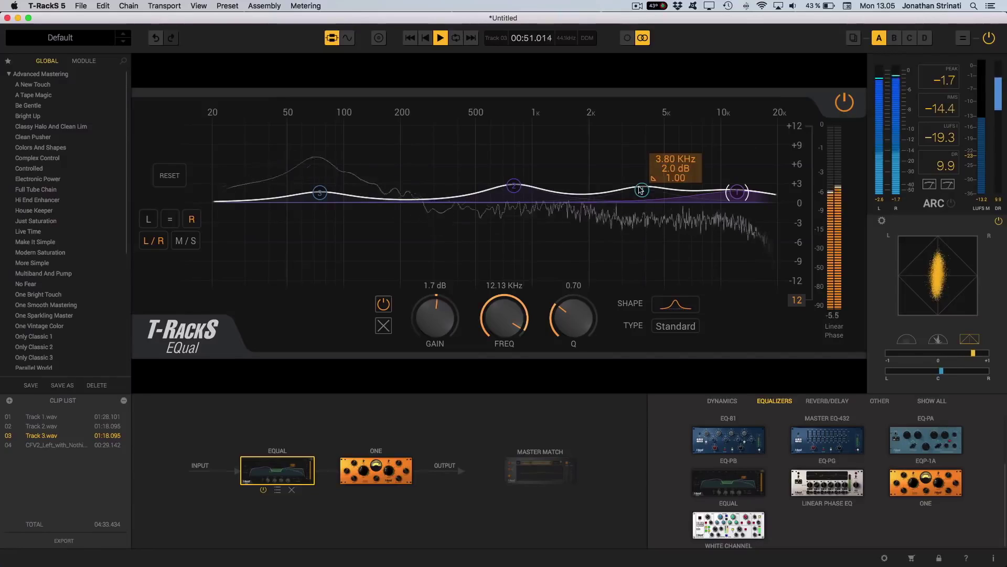
{"action": "left_click_drag", "start_coordinate": [514, 185], "coordinate": [497, 198]}
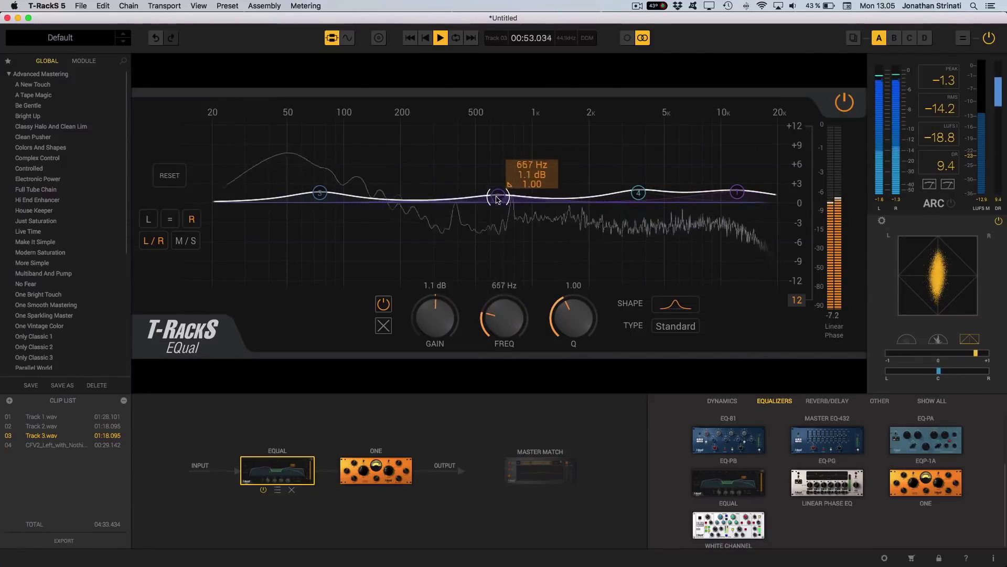
{"action": "left_click_drag", "start_coordinate": [638, 193], "coordinate": [622, 197]}
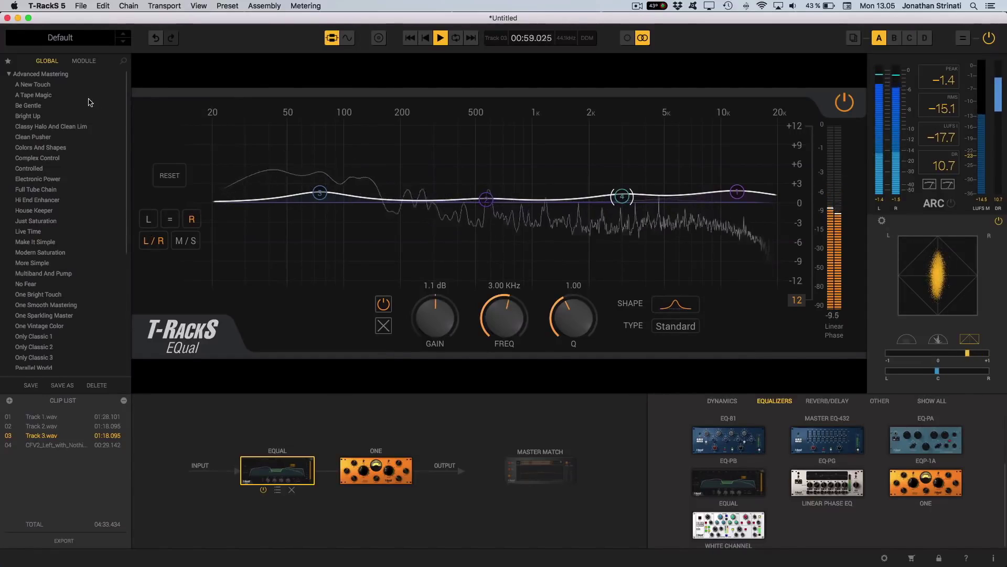
Load the Nick Davis Mix Buss 1 preset from the Engineer Series and play the track through it
{"action": "key", "text": "space"}
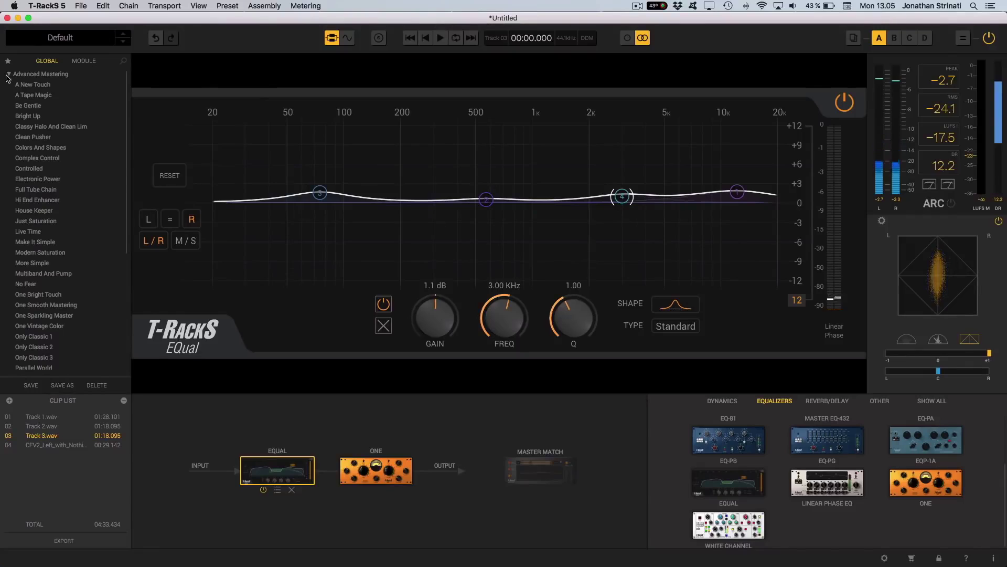
{"action": "left_click", "coordinate": [8, 75]}
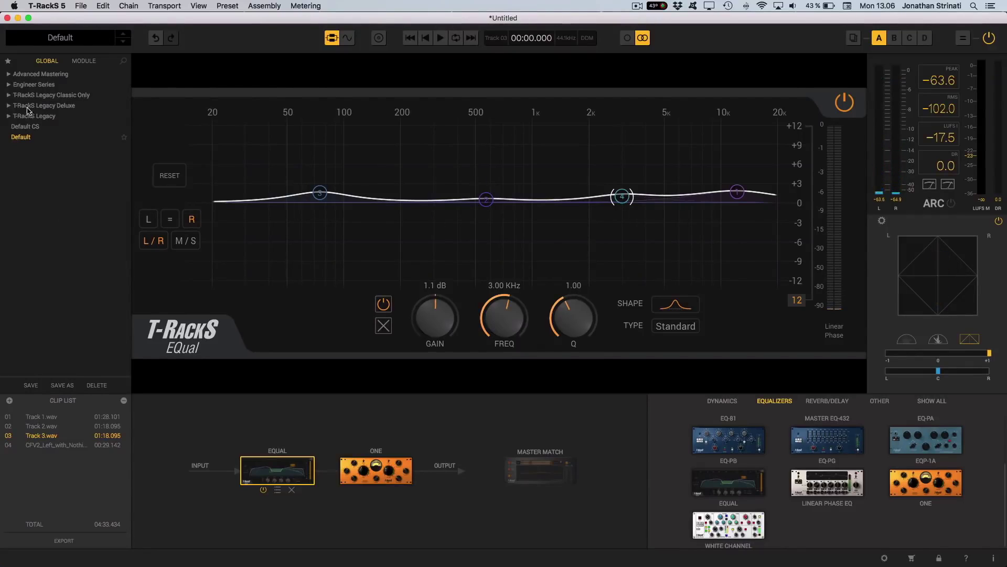
{"action": "left_click", "coordinate": [9, 85]}
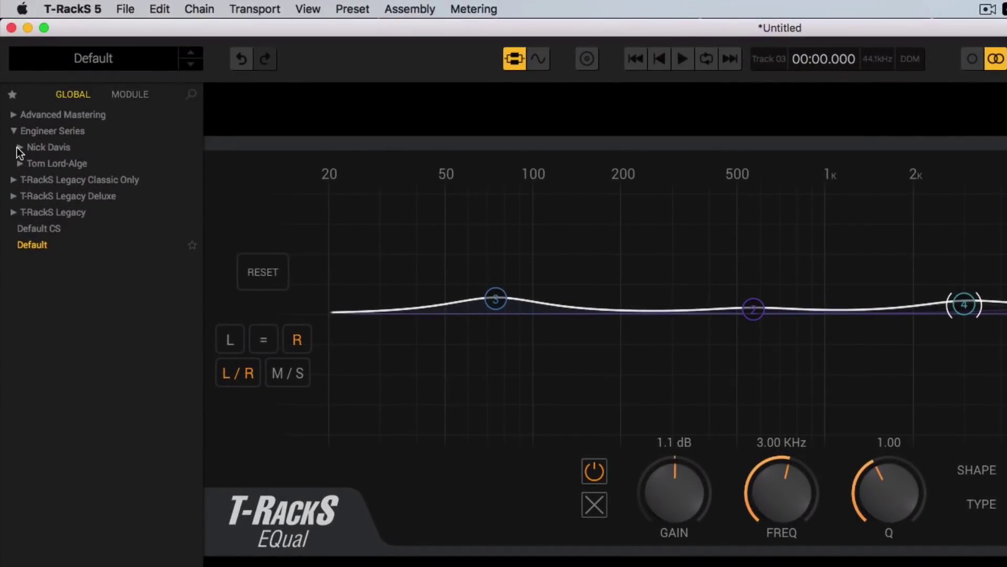
{"action": "left_click", "coordinate": [20, 148]}
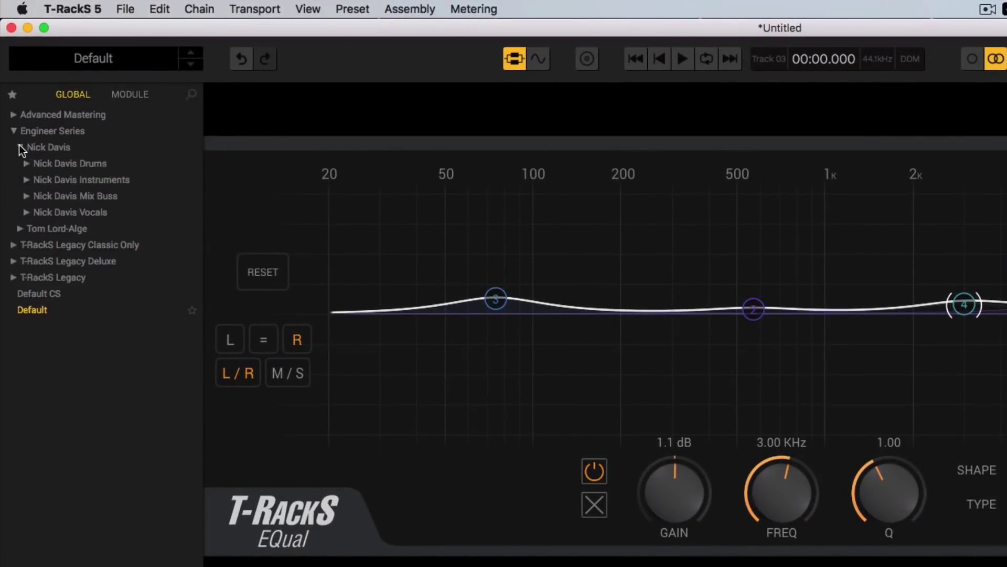
{"action": "left_click", "coordinate": [26, 196]}
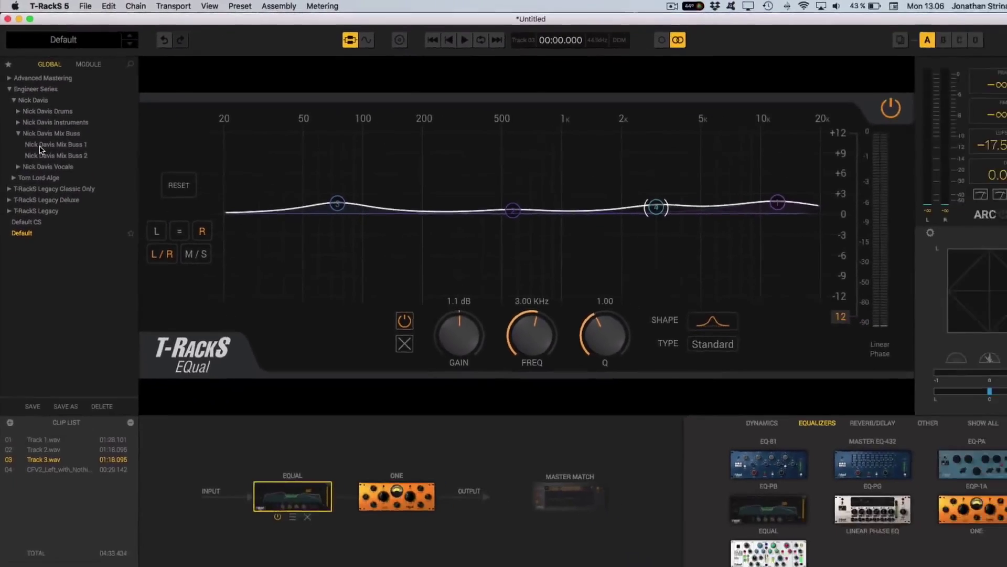
{"action": "left_click", "coordinate": [58, 215]}
{"action": "key", "text": "space"}
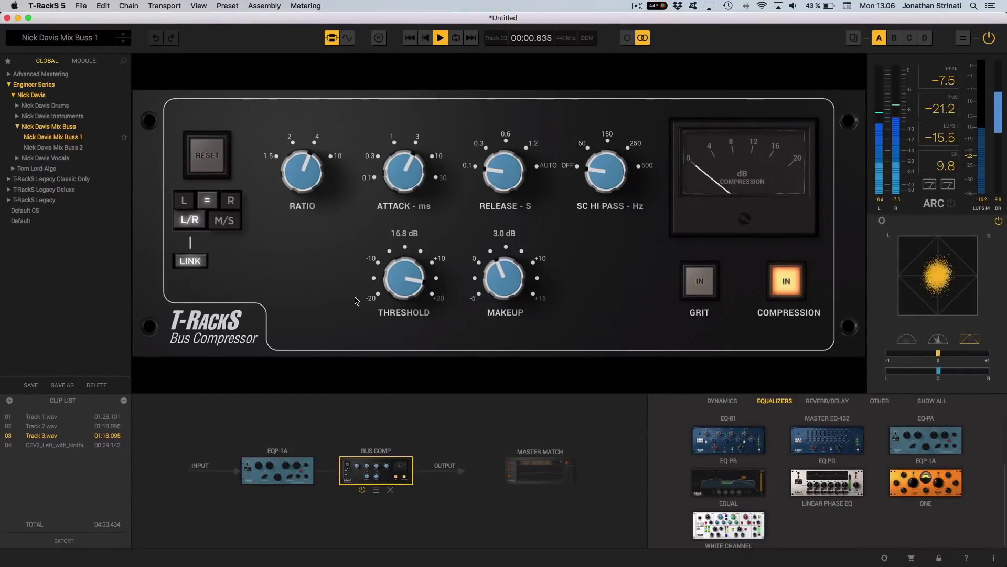
Inspect the preset's EQP-1A and Bus Compressor settings and adjust EQP-1A's high-frequency boost
{"action": "left_click", "coordinate": [284, 478]}
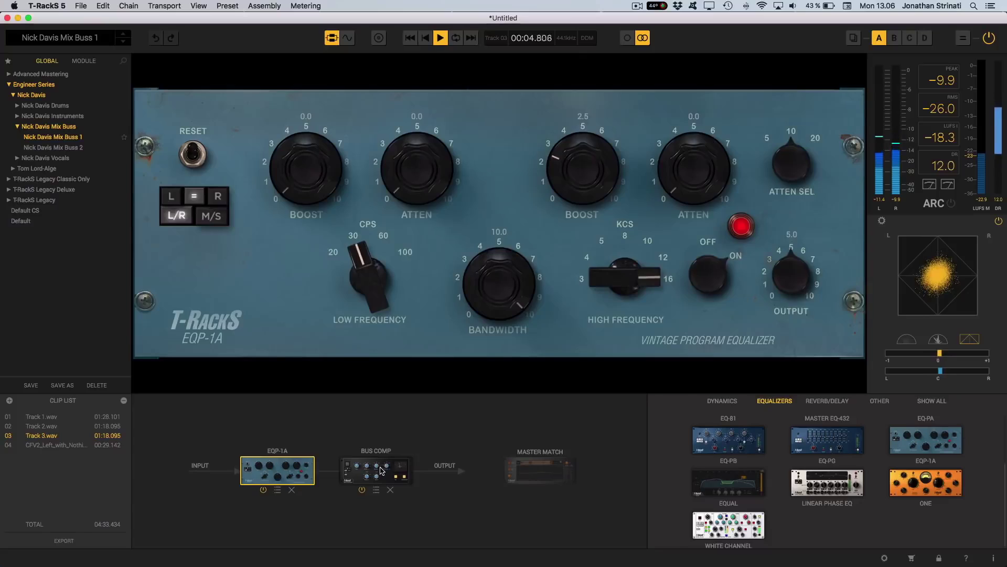
{"action": "left_click", "coordinate": [410, 464]}
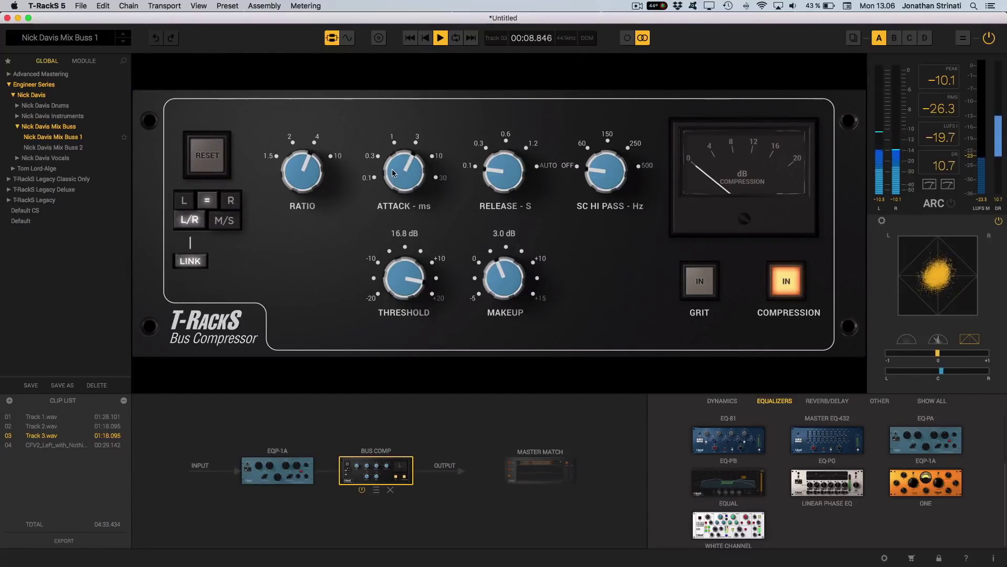
{"action": "left_click", "coordinate": [280, 469]}
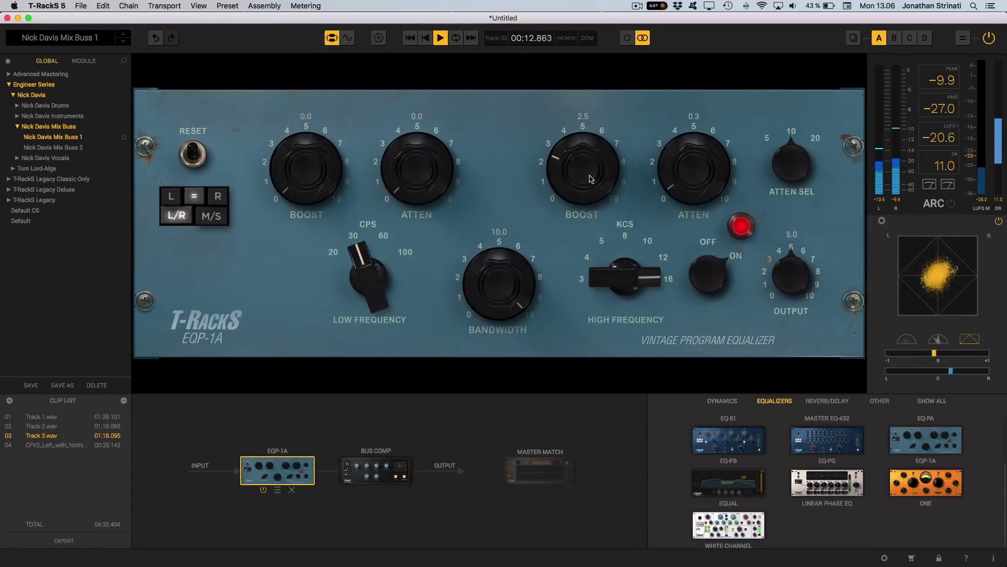
{"action": "left_click_drag", "start_coordinate": [591, 179], "coordinate": [589, 167]}
Load the Nick Davis Mix Buss 2 preset and open its Master EQ-432 module
{"action": "left_click", "coordinate": [33, 149]}
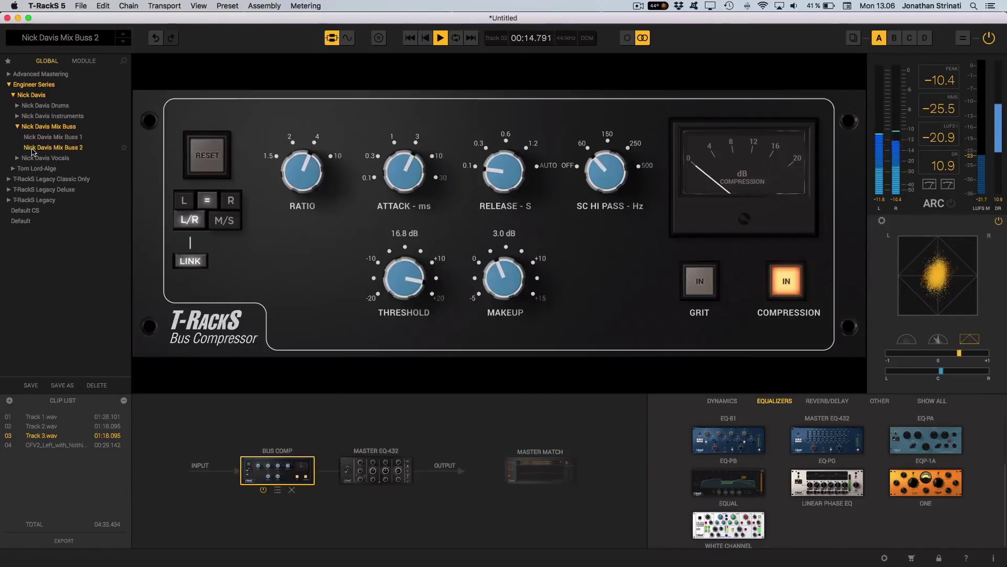
{"action": "left_click", "coordinate": [369, 478]}
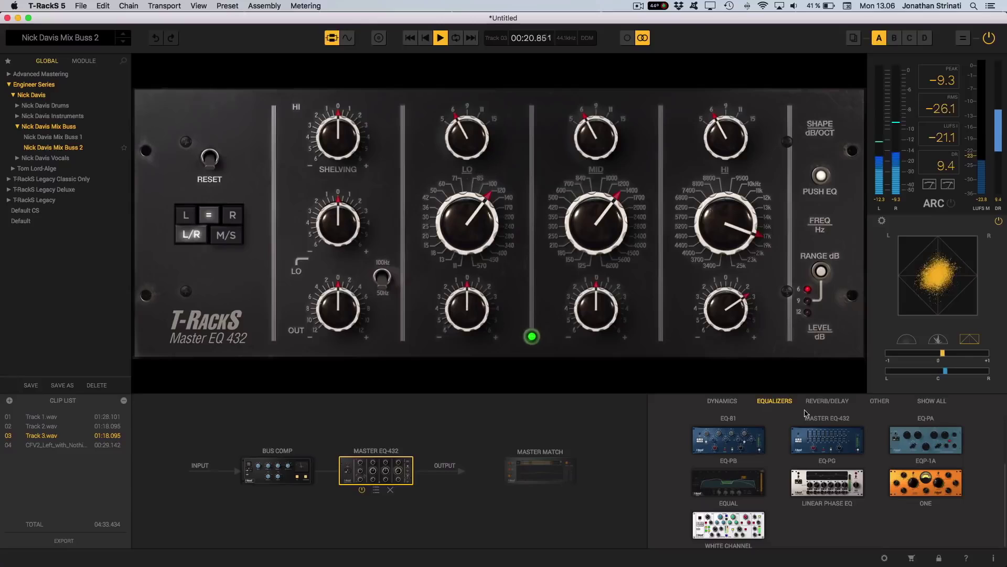
Browse the complete module library and the dynamics modules, and list the Nick Davis Vocals presets
{"action": "scroll", "coordinate": [813, 451], "scroll_direction": "up", "scroll_amount": 3}
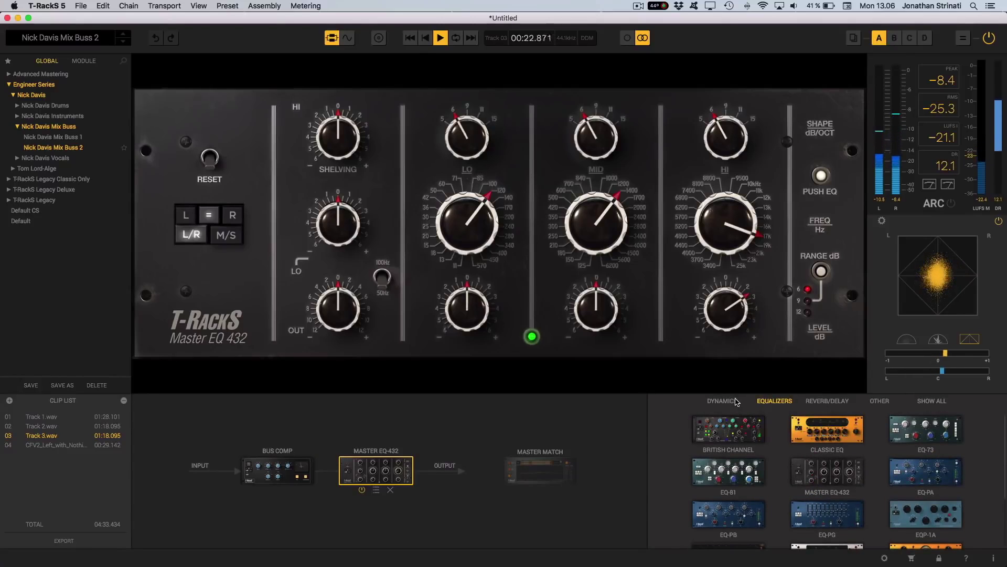
{"action": "left_click", "coordinate": [922, 400]}
{"action": "scroll", "coordinate": [849, 447], "scroll_direction": "down", "scroll_amount": 15}
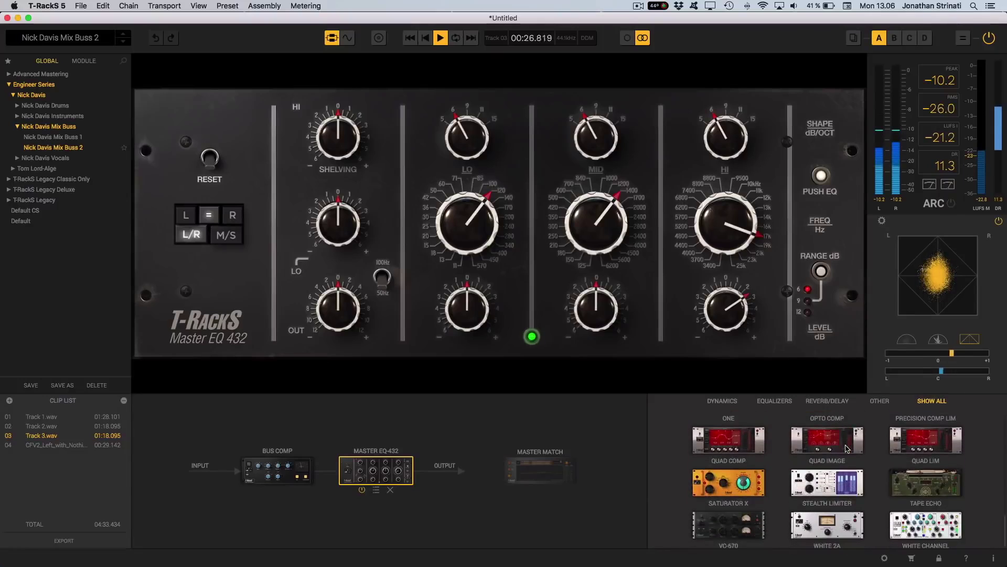
{"action": "scroll", "coordinate": [846, 448], "scroll_direction": "up", "scroll_amount": 15}
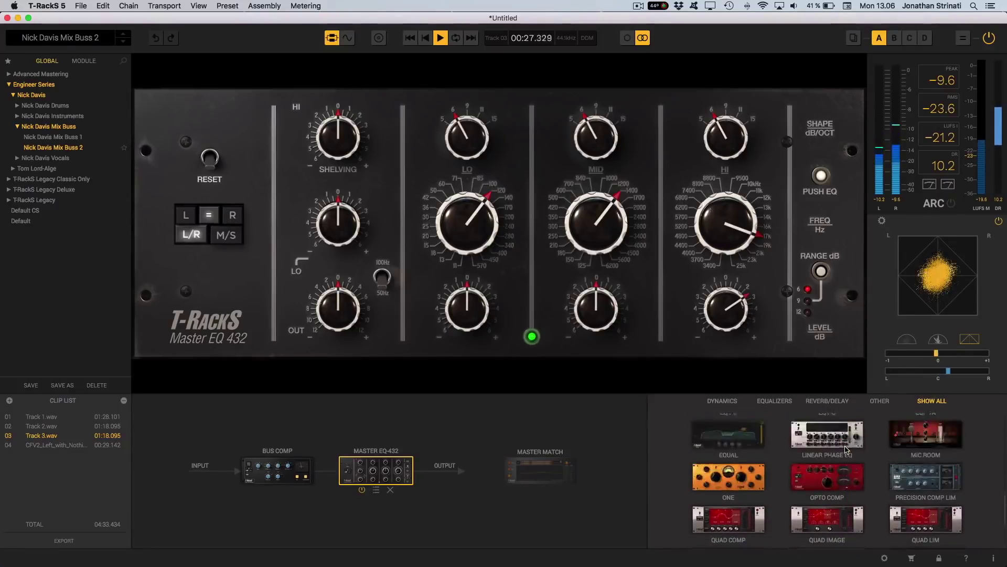
{"action": "left_click", "coordinate": [723, 402]}
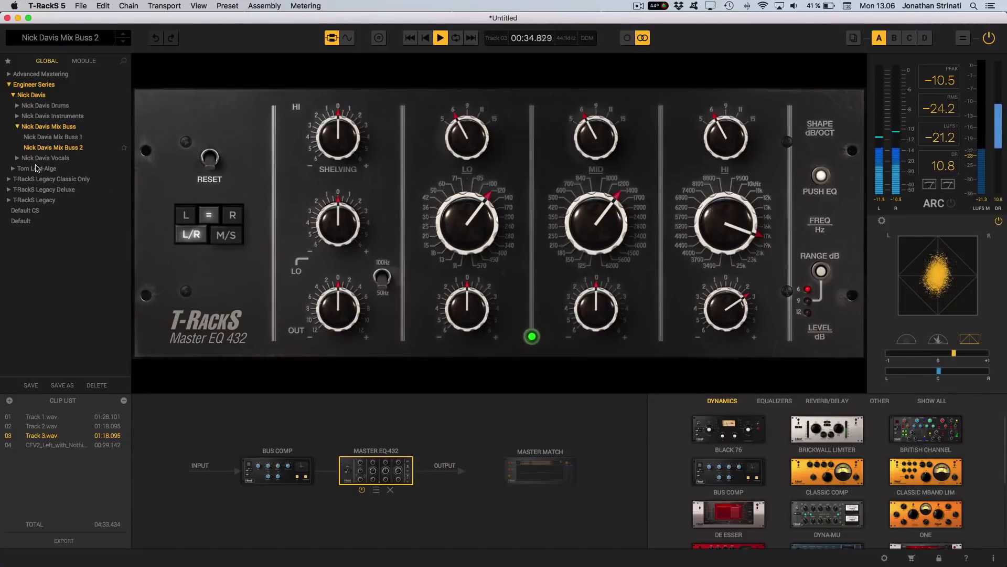
{"action": "left_click", "coordinate": [18, 158]}
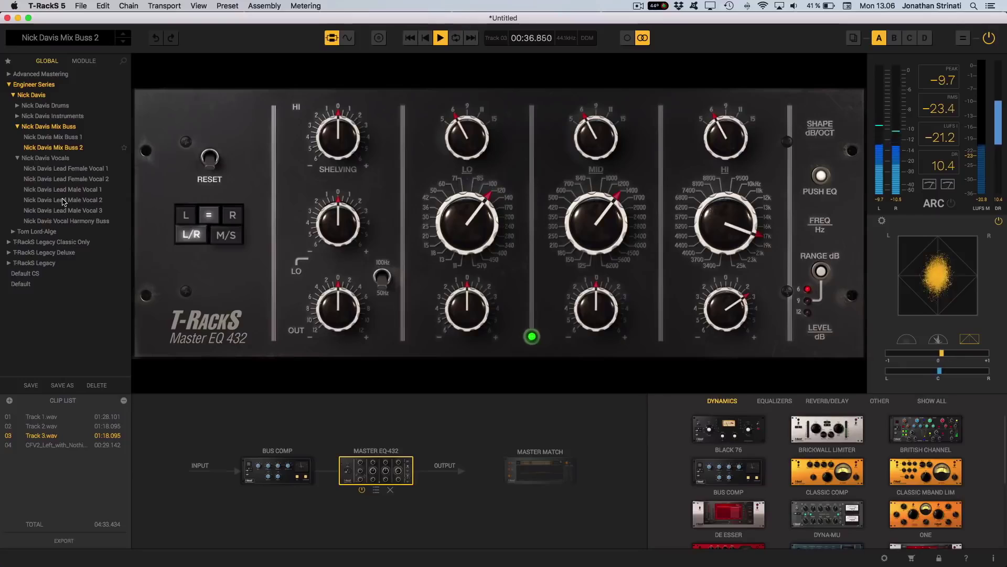
Load the TLA Mix Buss 1 preset from Tom Lord-Alge's mix buss presets in the Engineer Series
{"action": "left_click", "coordinate": [14, 231]}
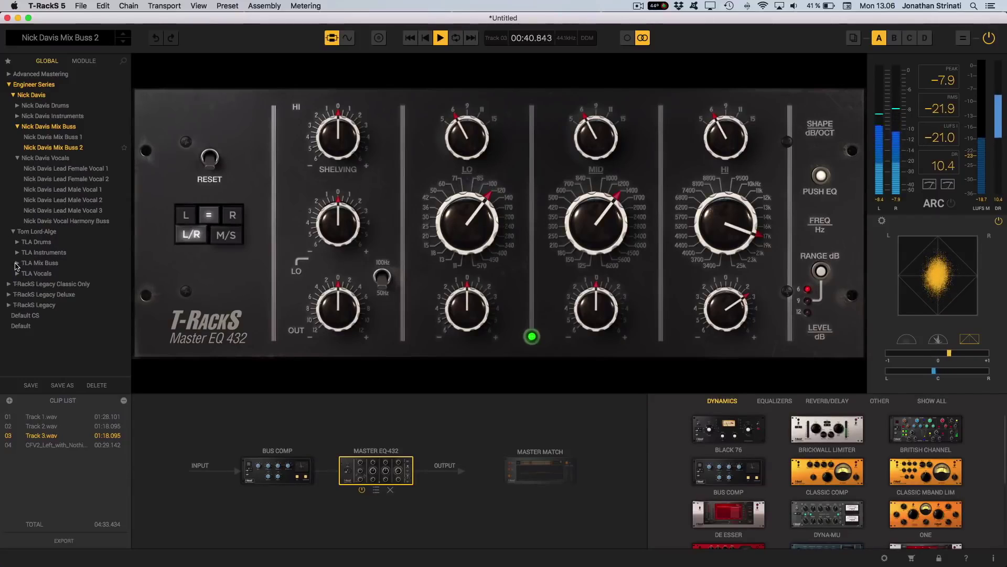
{"action": "left_click", "coordinate": [16, 263]}
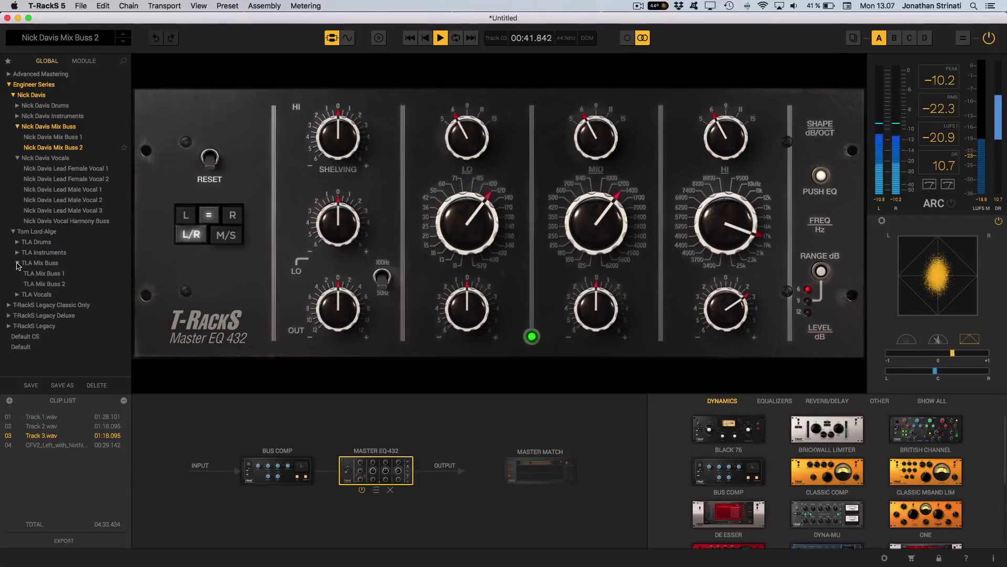
{"action": "left_click", "coordinate": [44, 275]}
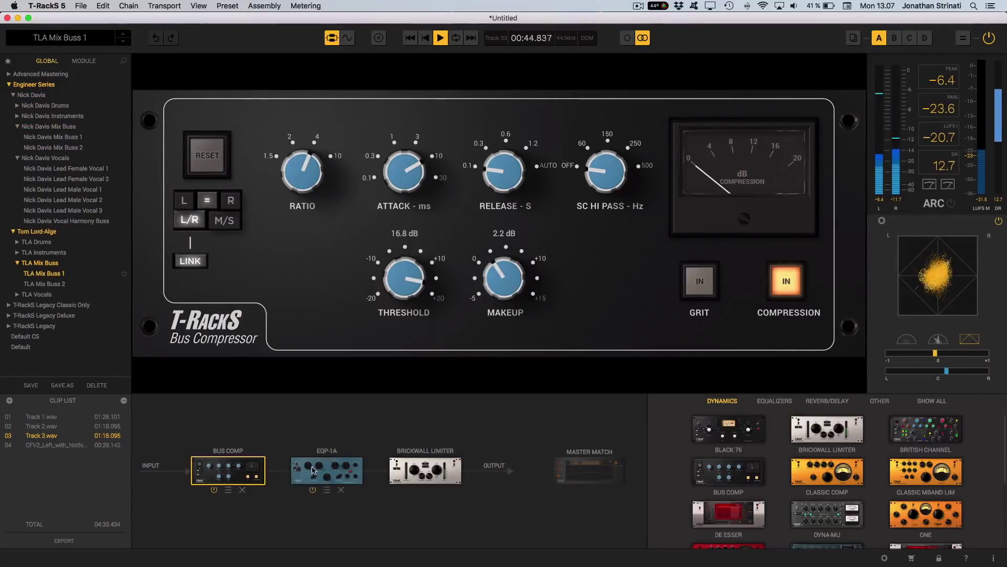
Open the preset's Brickwall Limiter and compare the track with all processing disabled and enabled
{"action": "key", "text": "Right"}
{"action": "key", "text": "Right"}
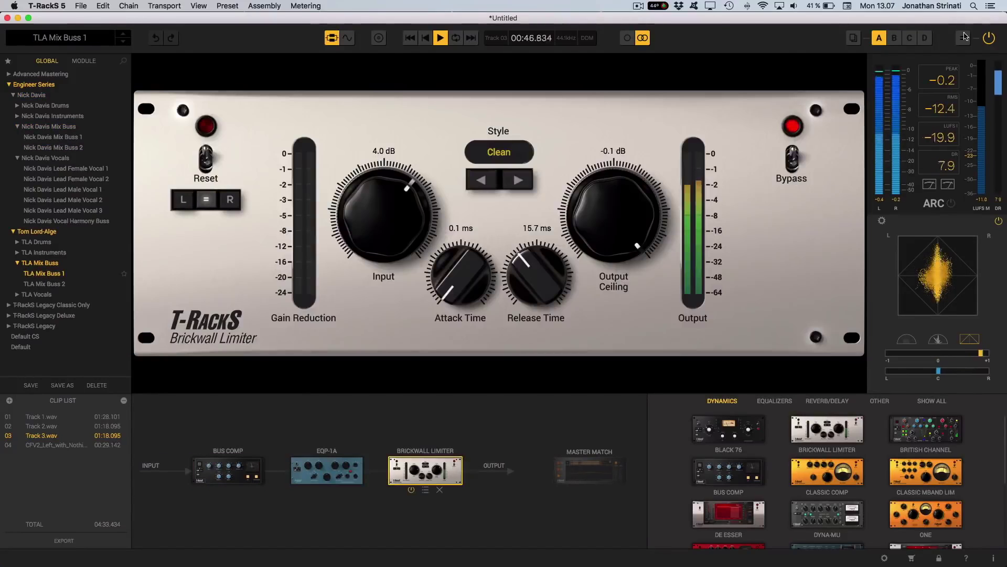
{"action": "left_click", "coordinate": [990, 37]}
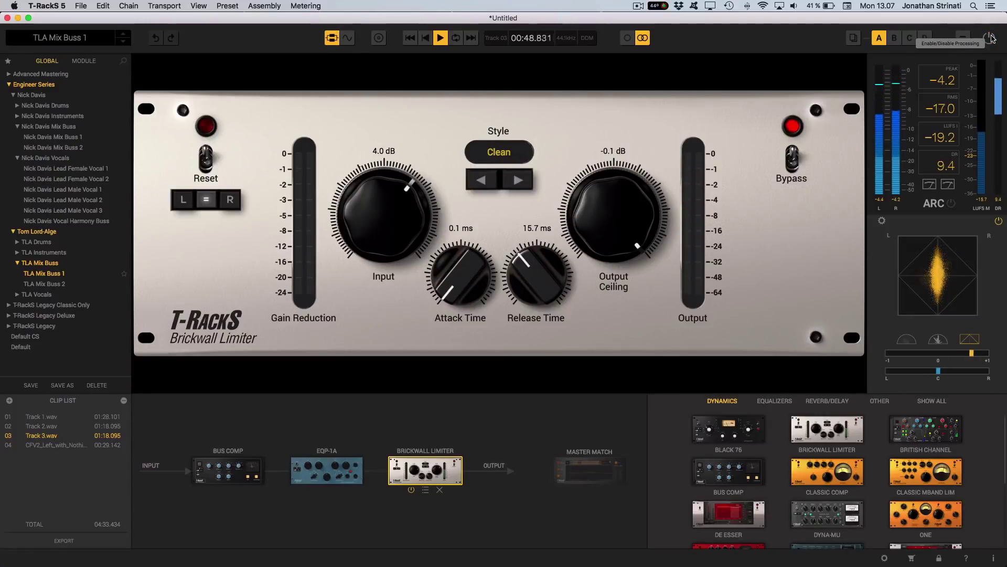
{"action": "left_click", "coordinate": [990, 40]}
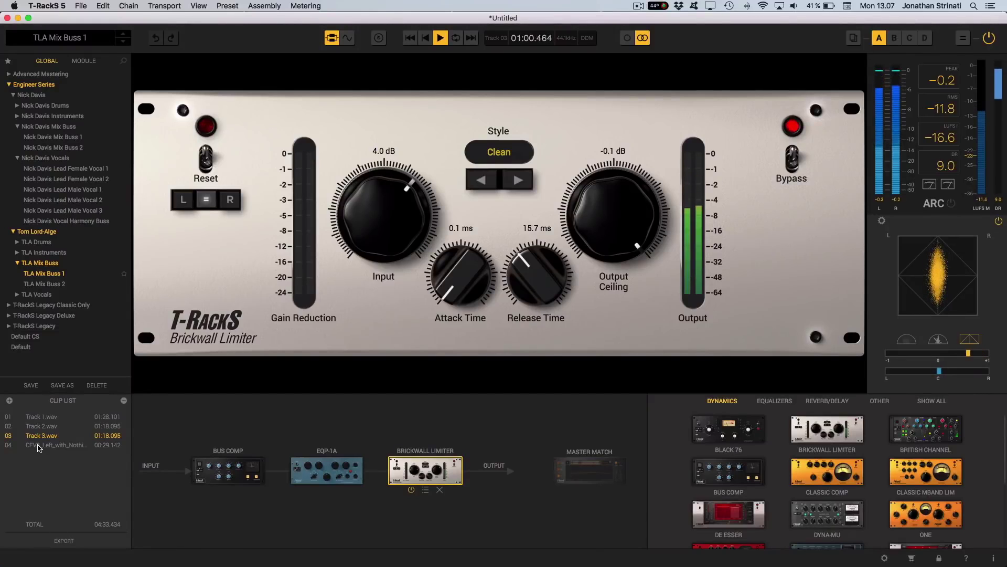
Play the fourth clip, the CFV2_Left recording, and show its waveform instead of the chain
{"action": "left_click", "coordinate": [38, 446]}
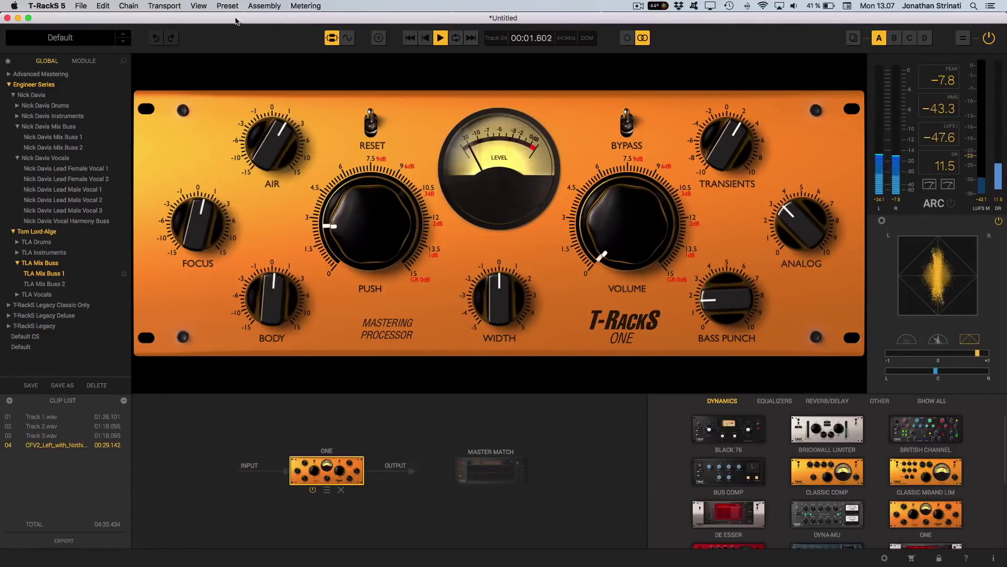
{"action": "left_click", "coordinate": [202, 6]}
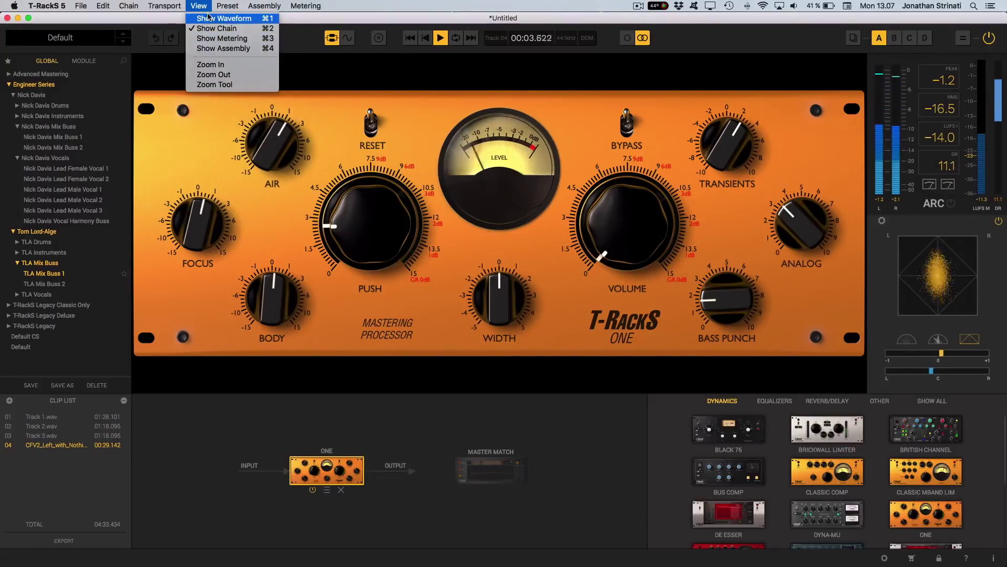
{"action": "left_click", "coordinate": [215, 18]}
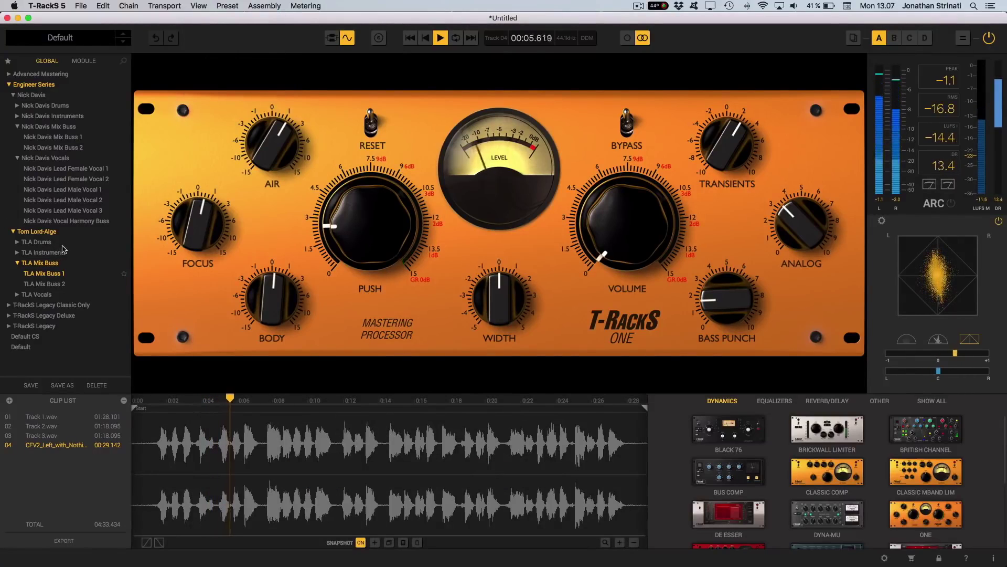
Audition the Nick Davis Lead Male Vocal 1 preset and set British Channel's Hi Mid gain to -1.5 dB and Hi gain to 2.5 dB
{"action": "left_click", "coordinate": [73, 191]}
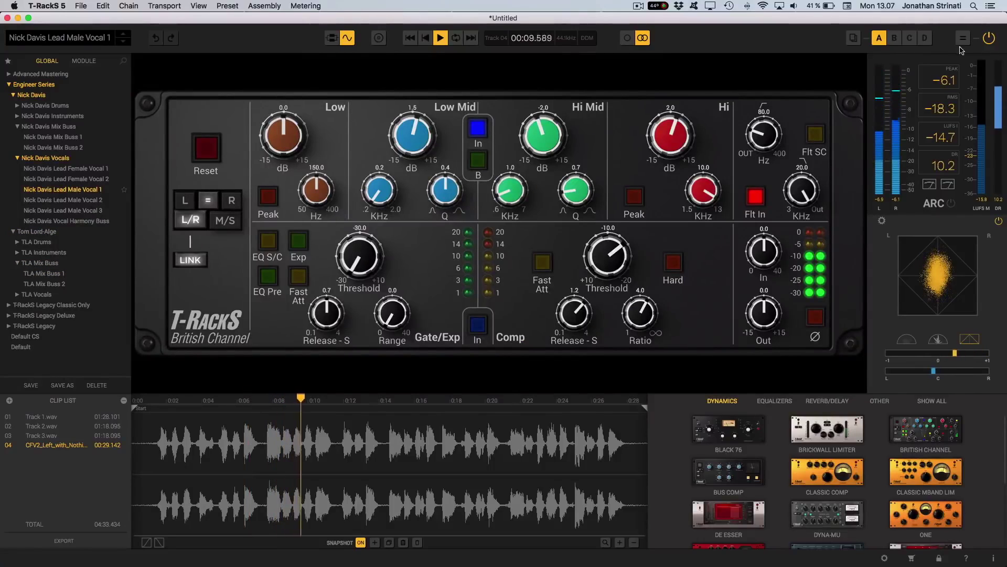
{"action": "left_click", "coordinate": [990, 39]}
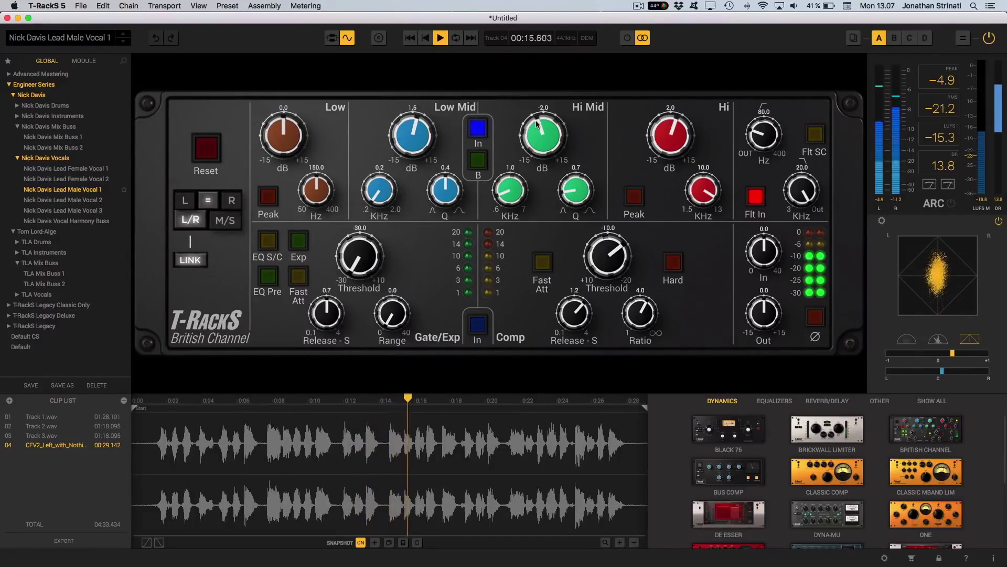
{"action": "scroll", "coordinate": [537, 124], "scroll_direction": "up", "scroll_amount": 1}
{"action": "scroll", "coordinate": [680, 149], "scroll_direction": "up", "scroll_amount": 1}
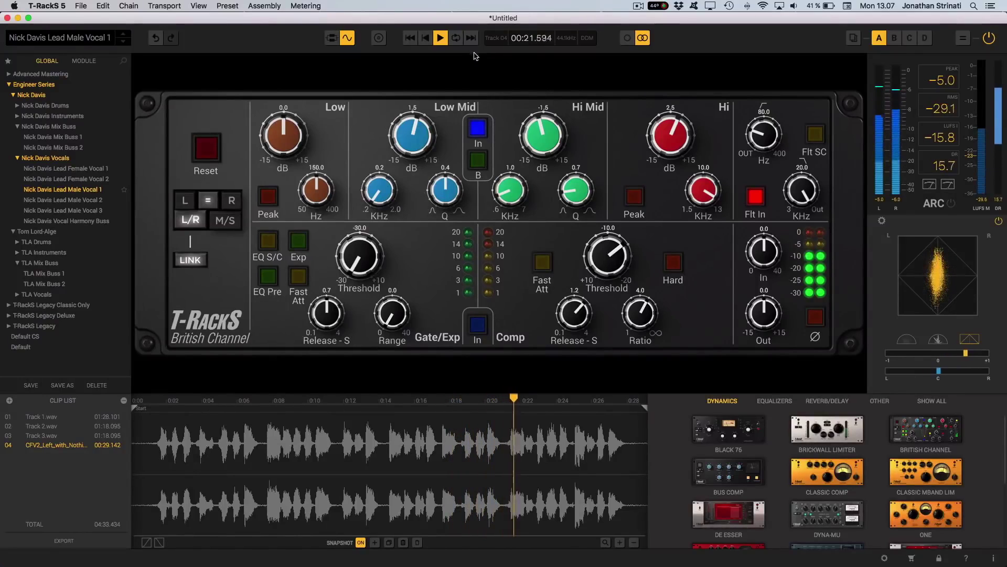
Switch back to the processing chain view and browse the equalizers in the module library
{"action": "left_click", "coordinate": [228, 6]}
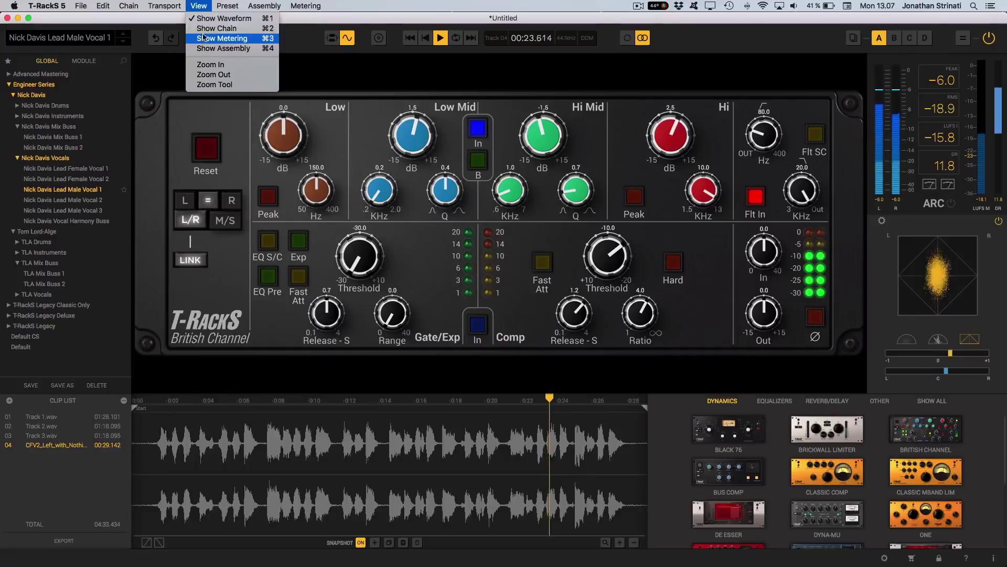
{"action": "left_click", "coordinate": [215, 29]}
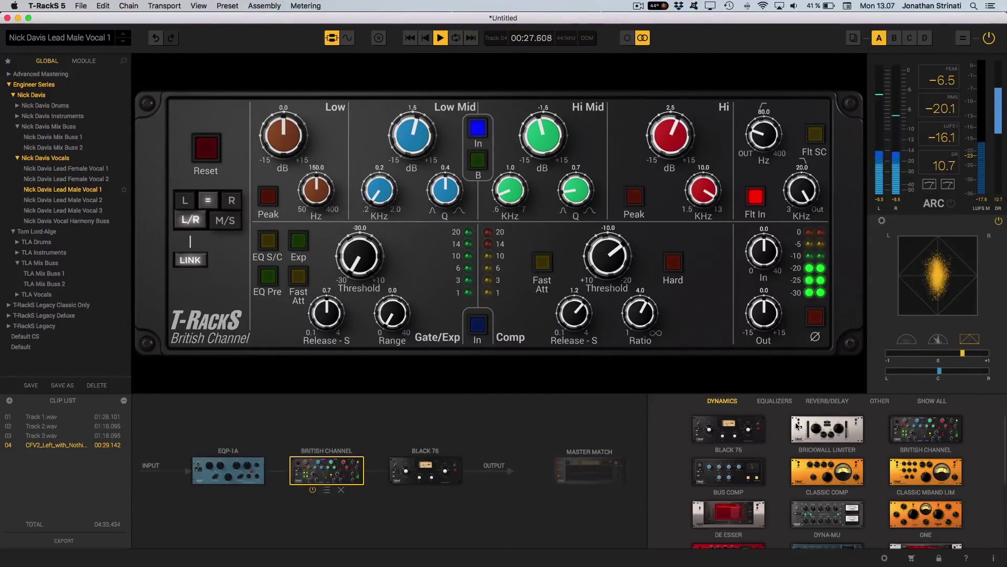
{"action": "left_click", "coordinate": [774, 401]}
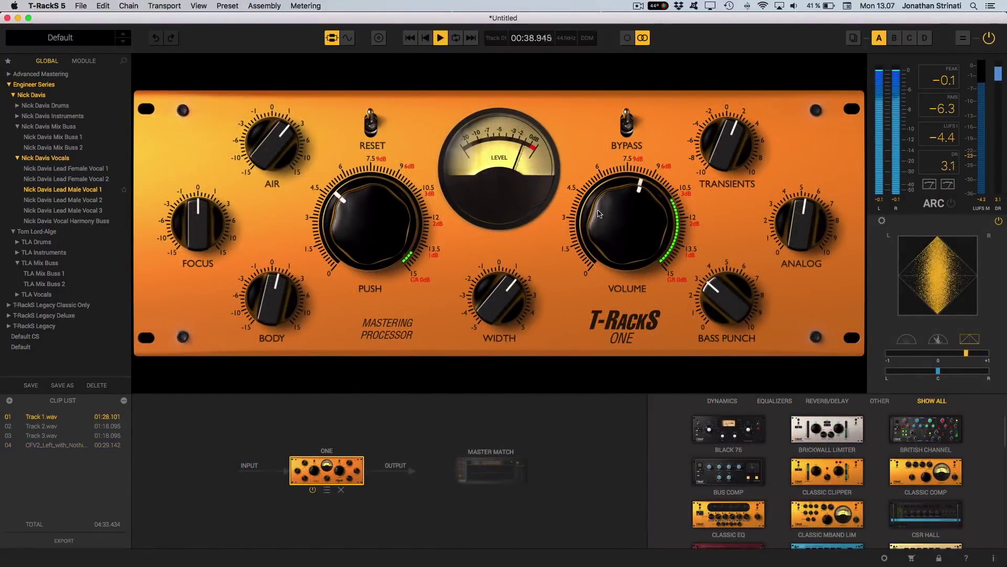
Compare Track 1 through the ONE mastering processor with processing disabled and enabled
{"action": "left_click", "coordinate": [988, 37]}
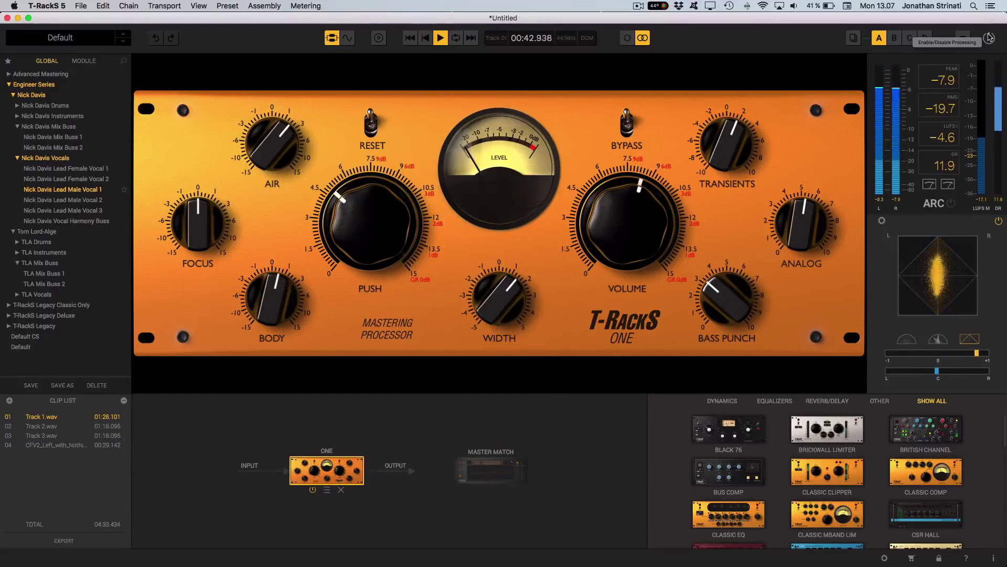
{"action": "left_click", "coordinate": [989, 37]}
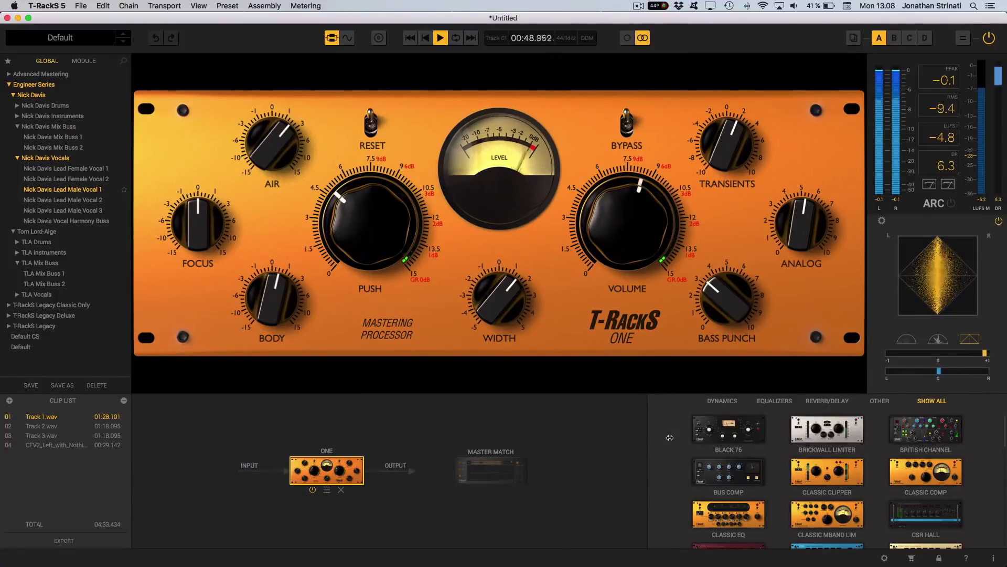
{"action": "left_click_drag", "start_coordinate": [639, 471], "coordinate": [637, 468]}
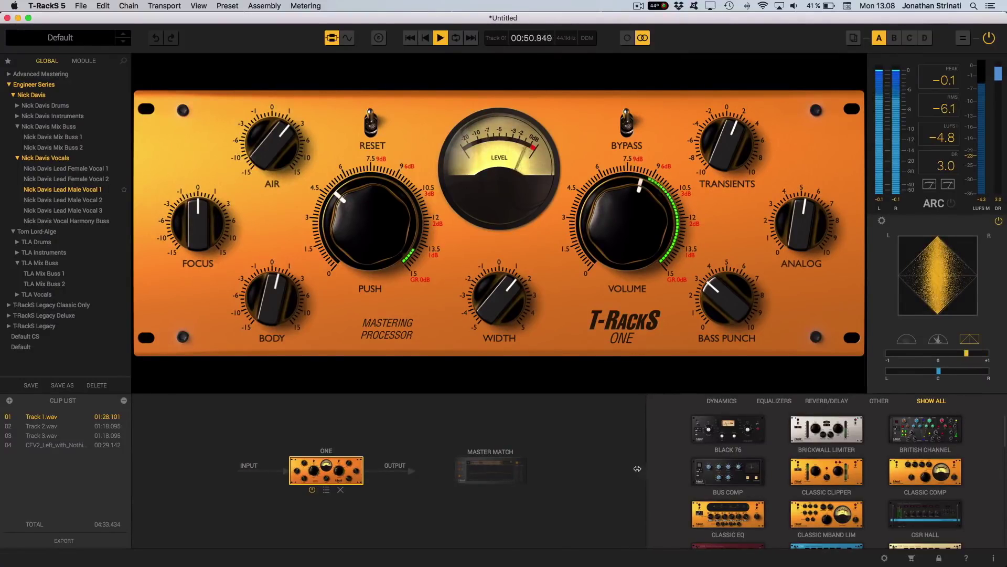